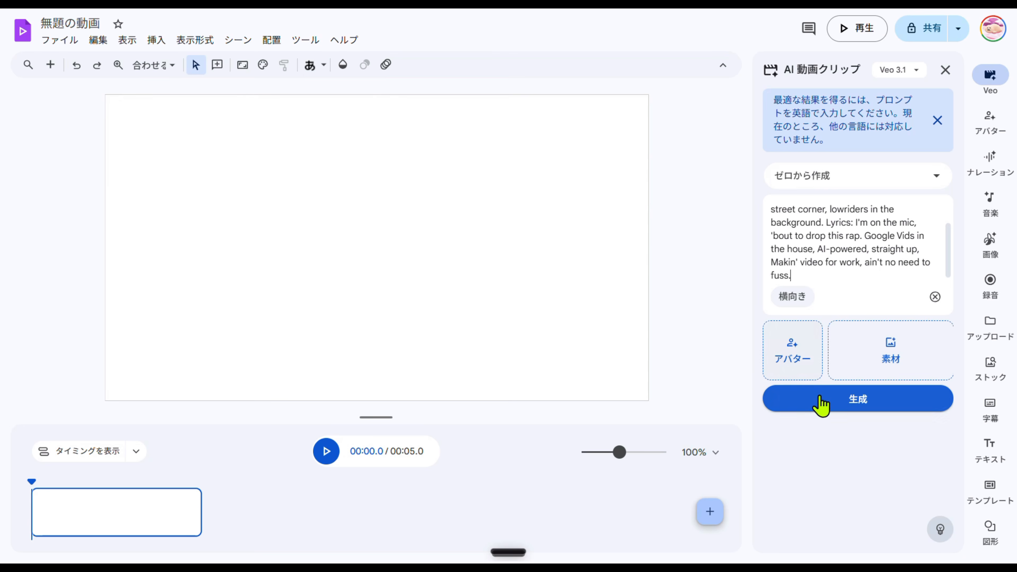
- Generate the Veo 3.1 clip from the entered rap prompt and preview it on the timeline
click(822, 406)
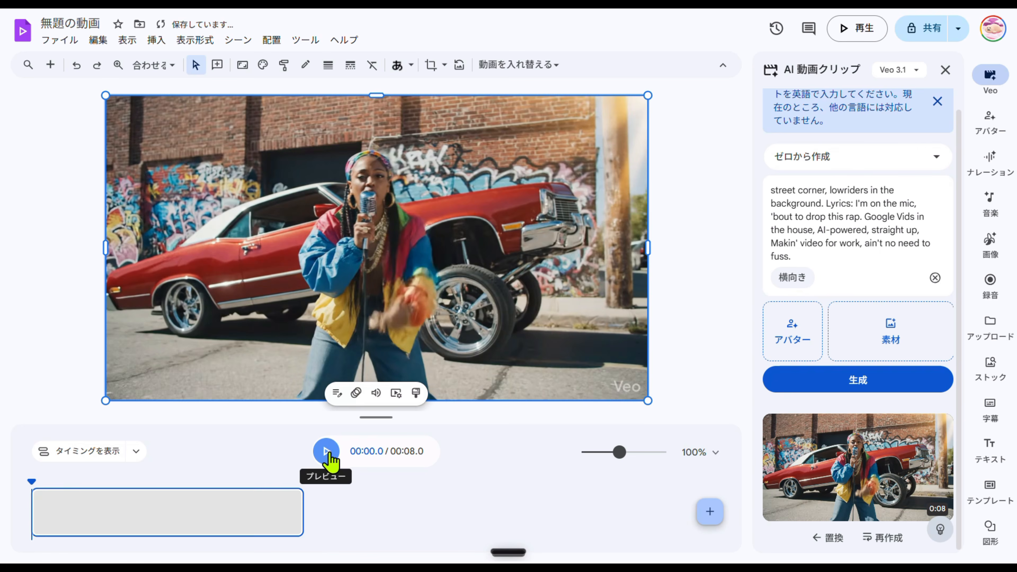
click(326, 452)
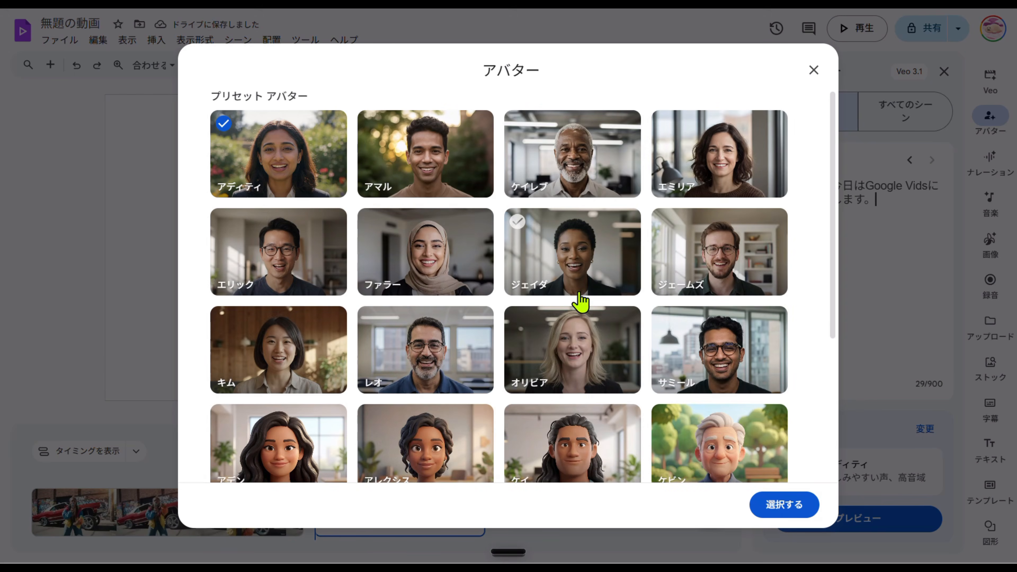
- Choose the preset avatar ケイ for the second scene and generate its preview with the Japanese script
scroll(667, 327, down, 4)
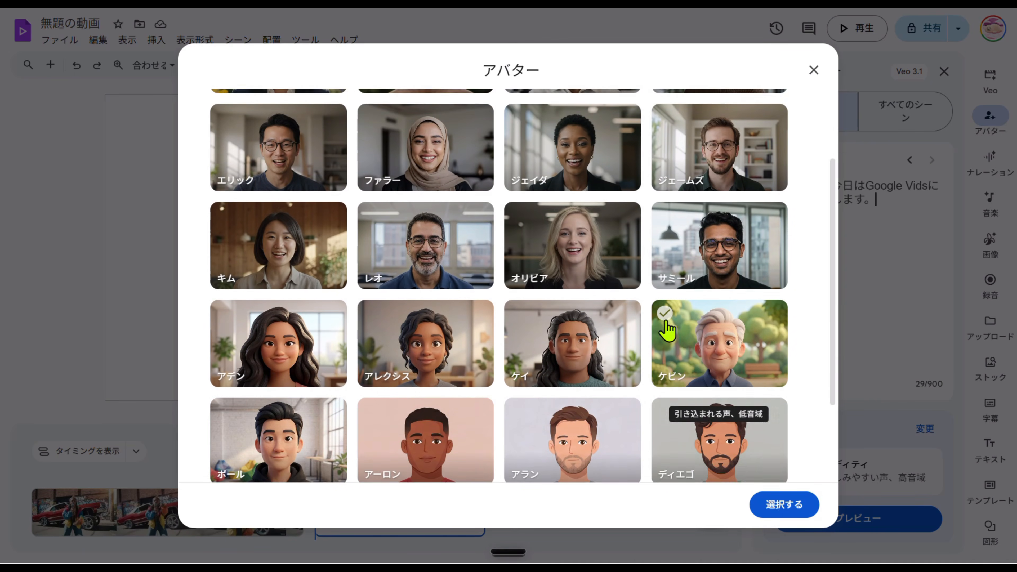
scroll(666, 331, down, 2)
scroll(641, 320, down, 1)
click(561, 266)
click(773, 499)
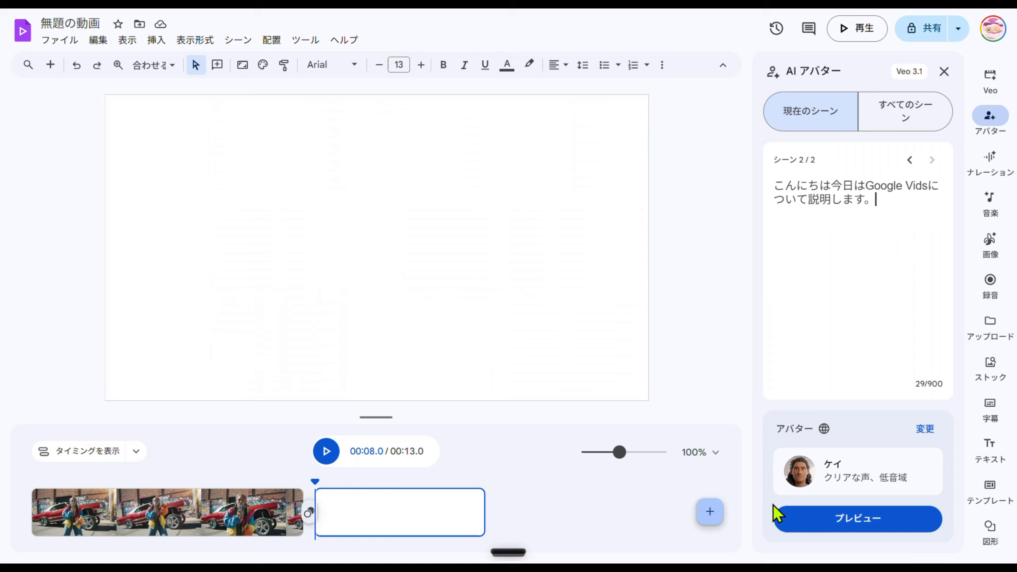
click(869, 521)
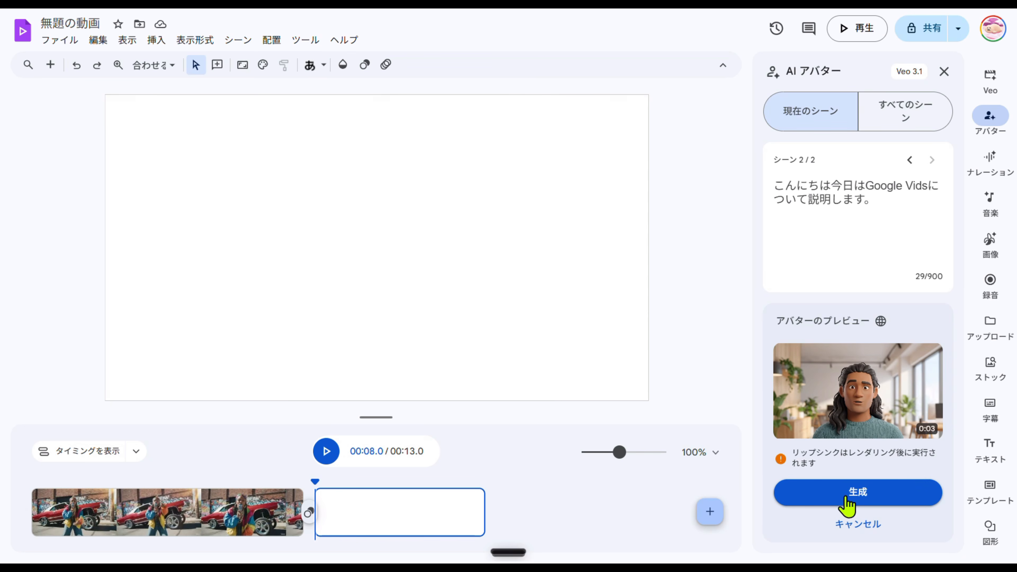
- Generate a 30-second Lyria 3 track from the pasted futuristic synth prompt and play the result
click(990, 200)
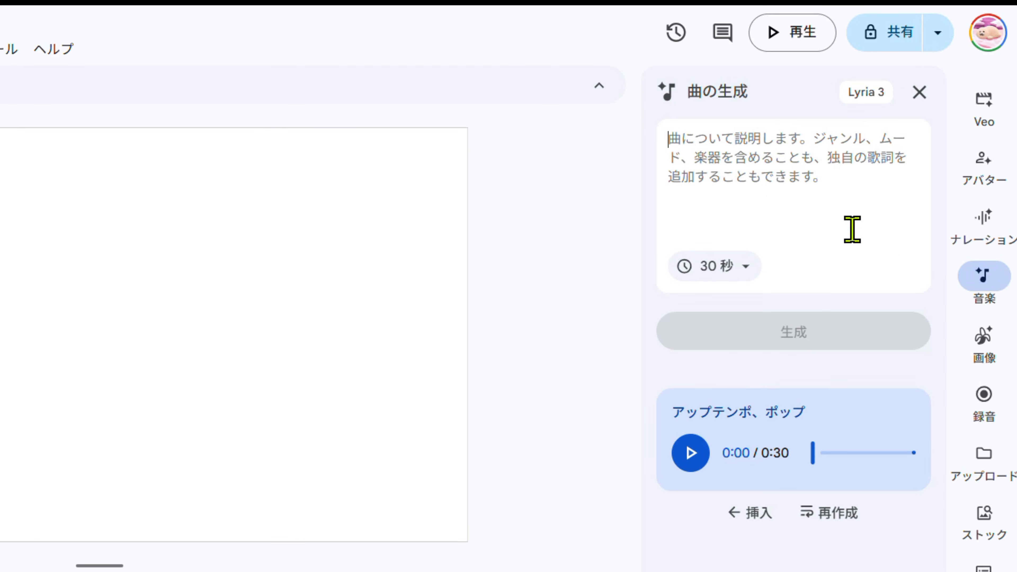
key(ctrl+v)
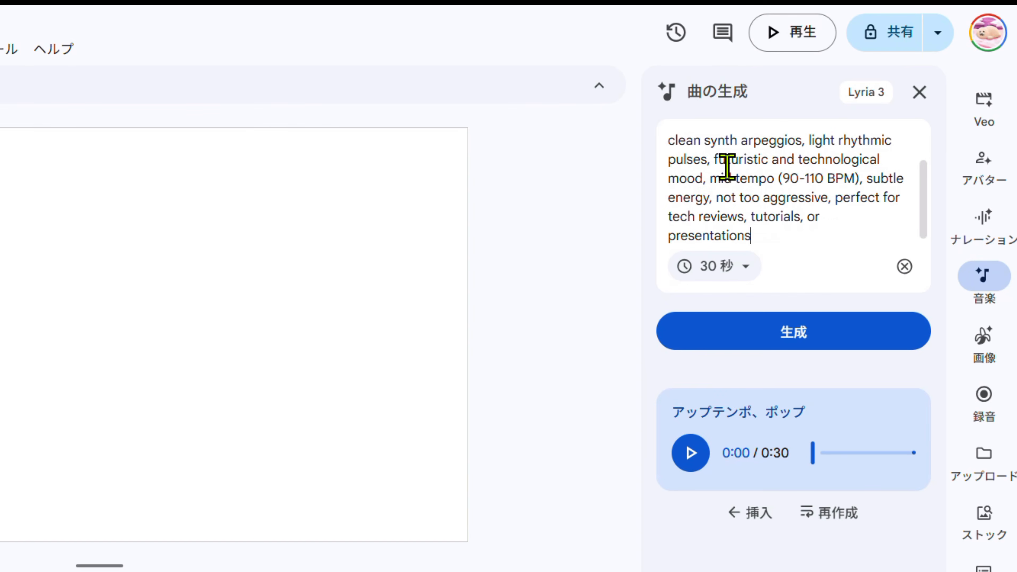
click(819, 325)
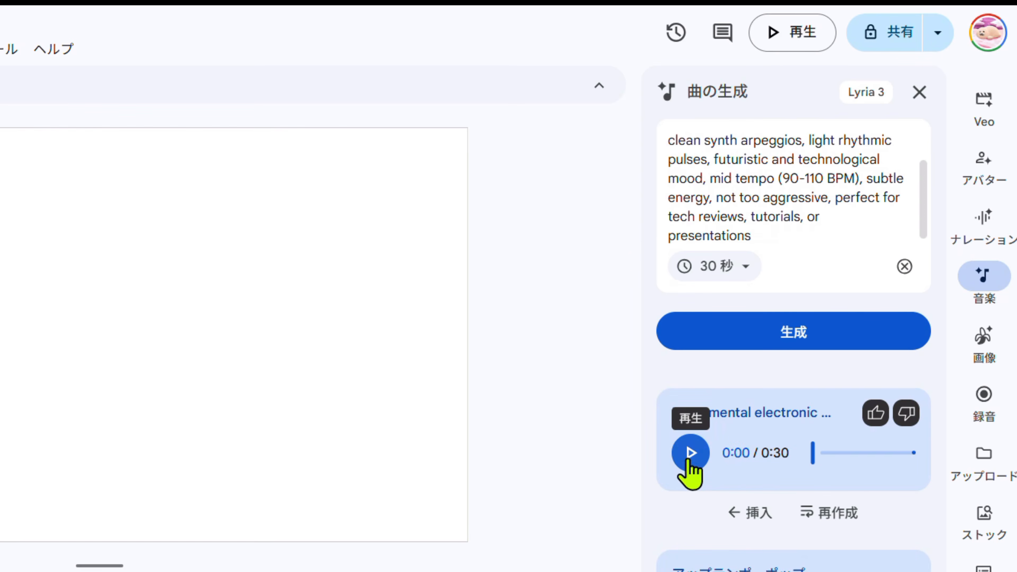
click(688, 459)
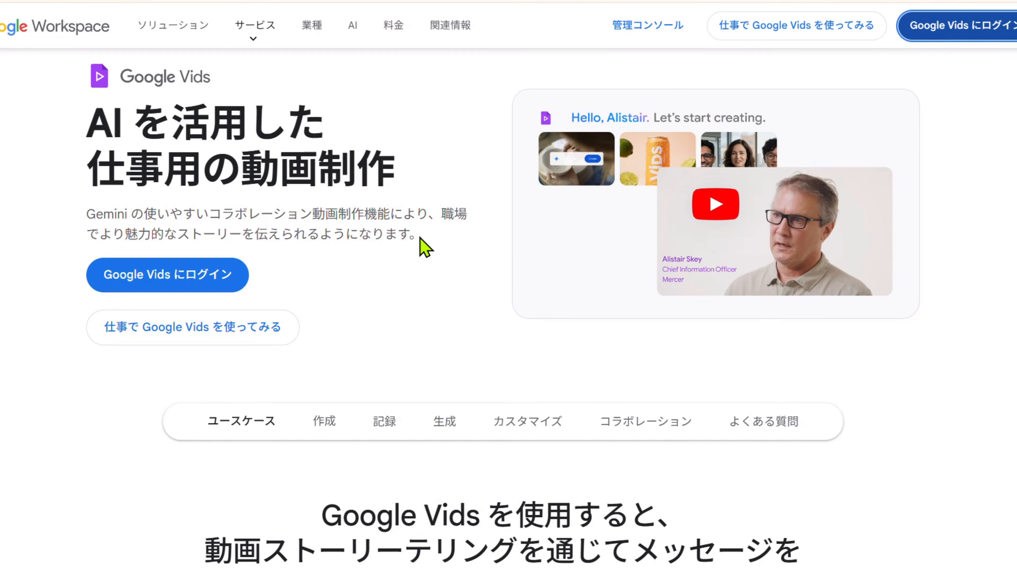
- Look through the Google Vids product page down to its use cases
scroll(423, 245, down, 2)
scroll(420, 239, down, 10)
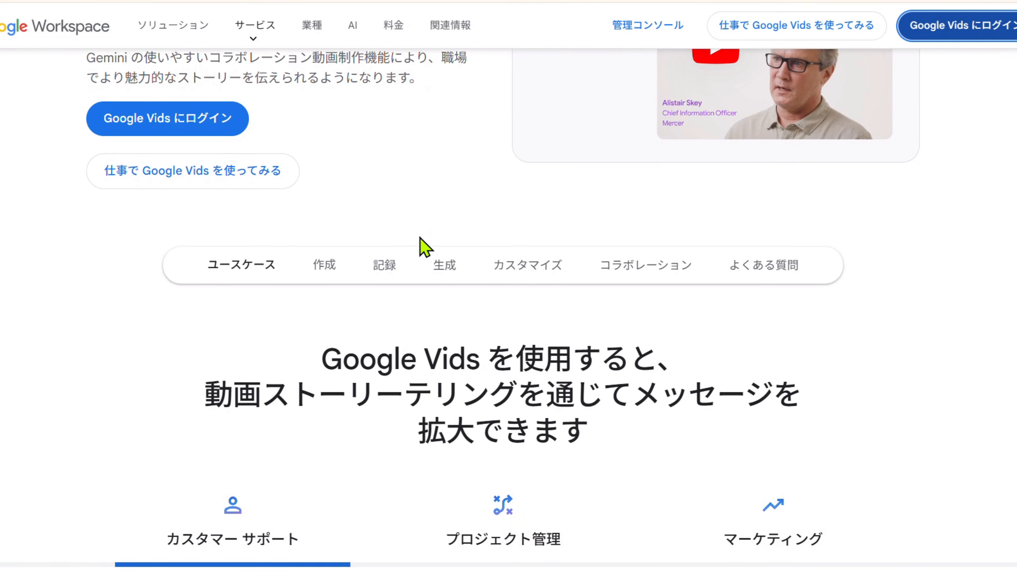
scroll(423, 245, down, 8)
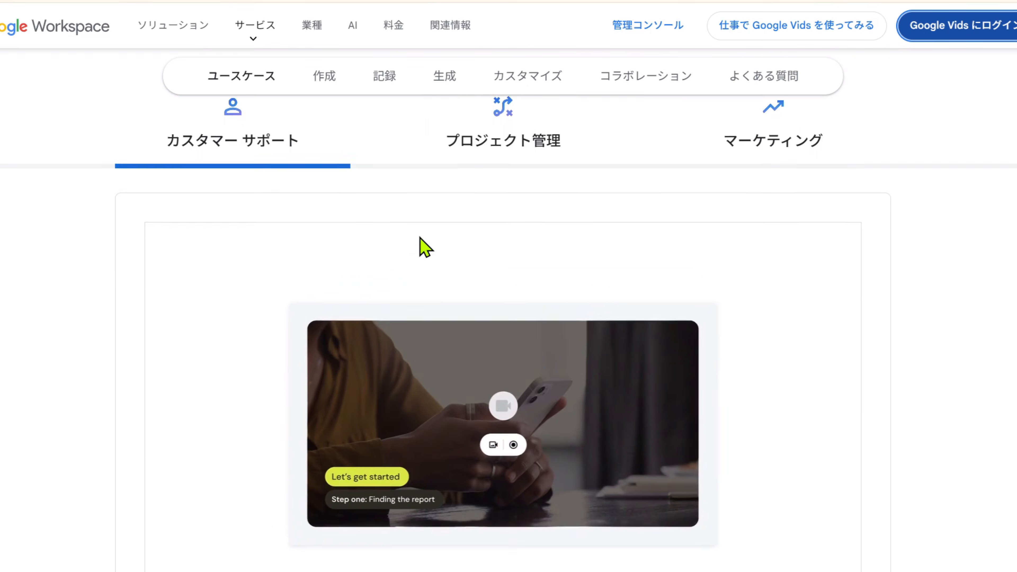
scroll(421, 240, down, 5)
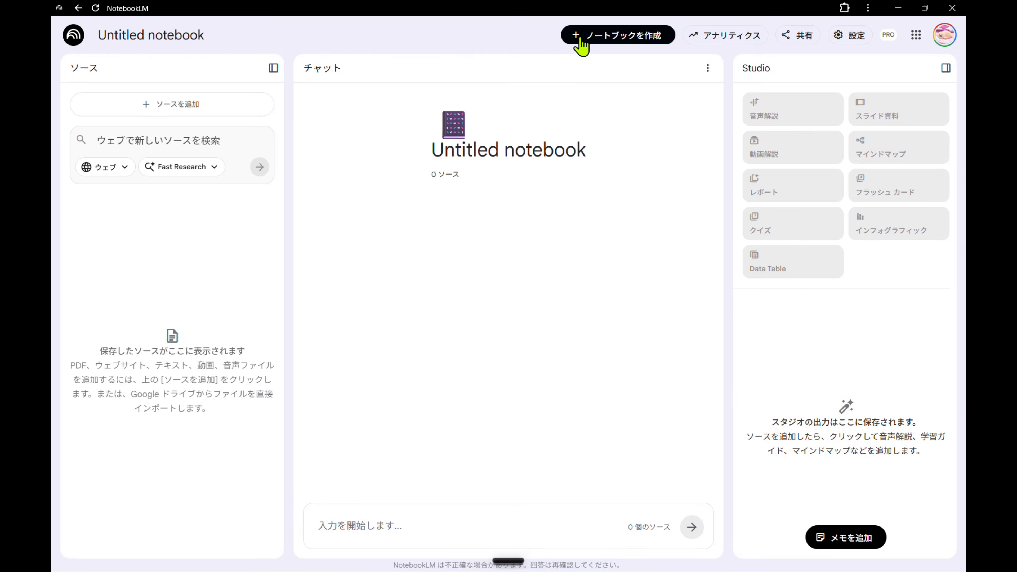
- Create a new notebook in NotebookLM and dismiss the dialog for adding sources
click(585, 43)
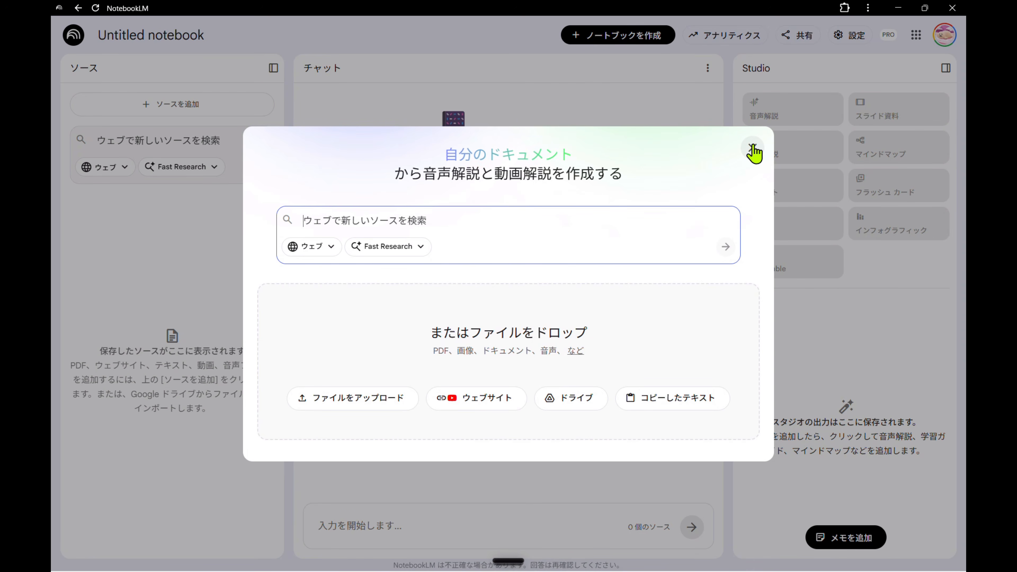
click(754, 149)
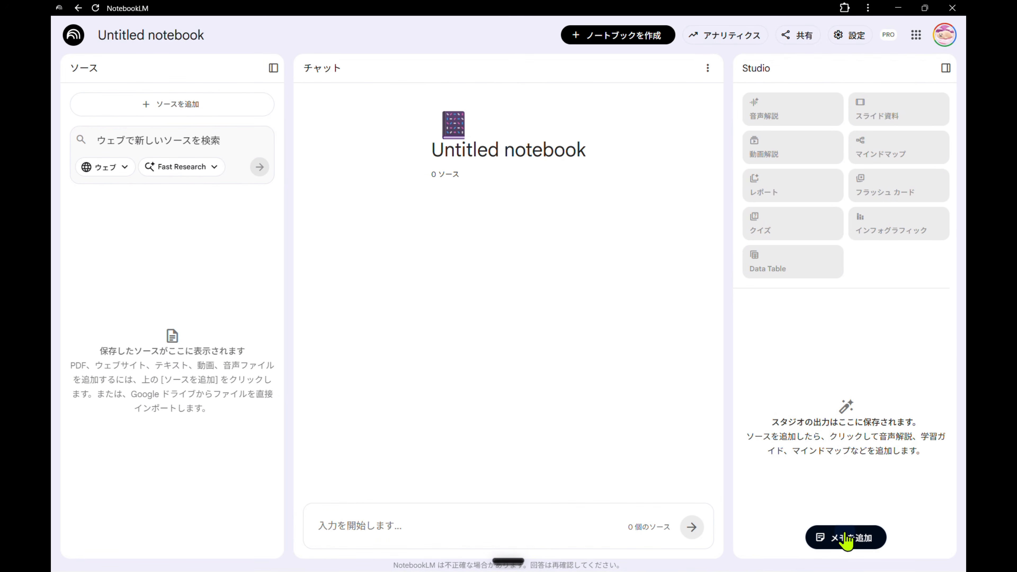
- Add a note titled プロンプト and paste the copied video-creation prompt as its body
click(847, 538)
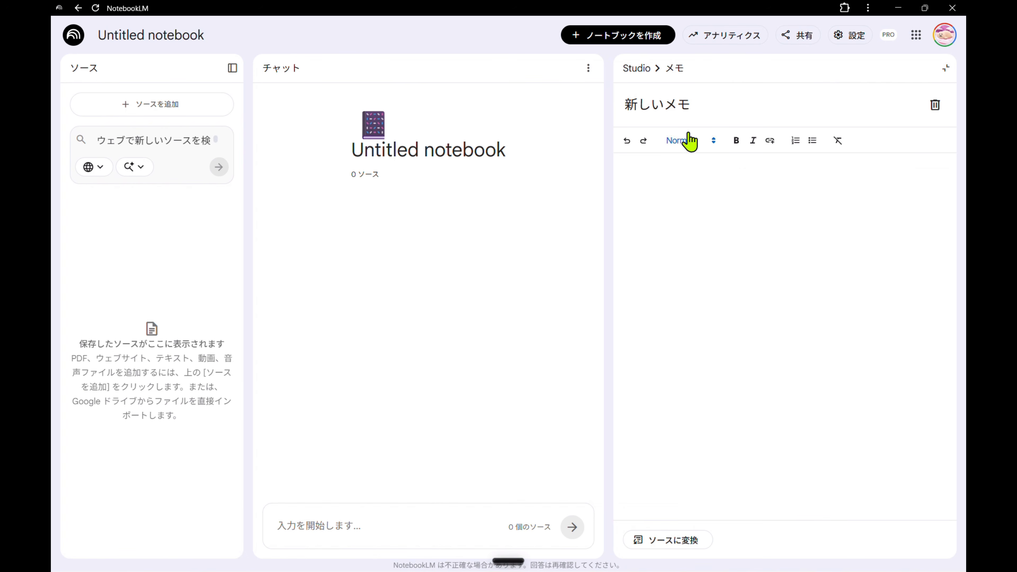
key(BackSpace)
key(BackSpace)
key(BackSpace)
key(BackSpace)
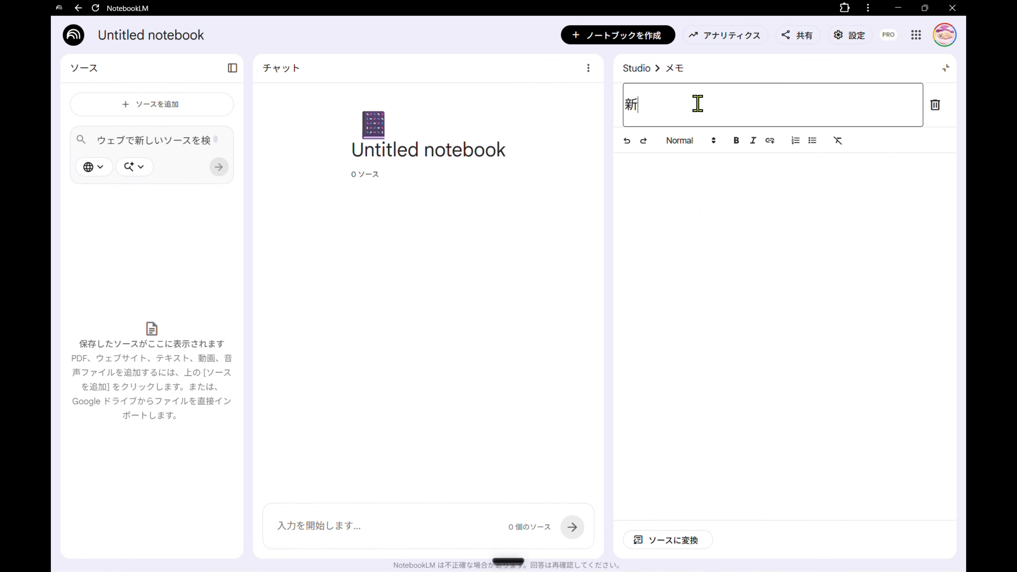
text(ぷろんぷと)
key(space)
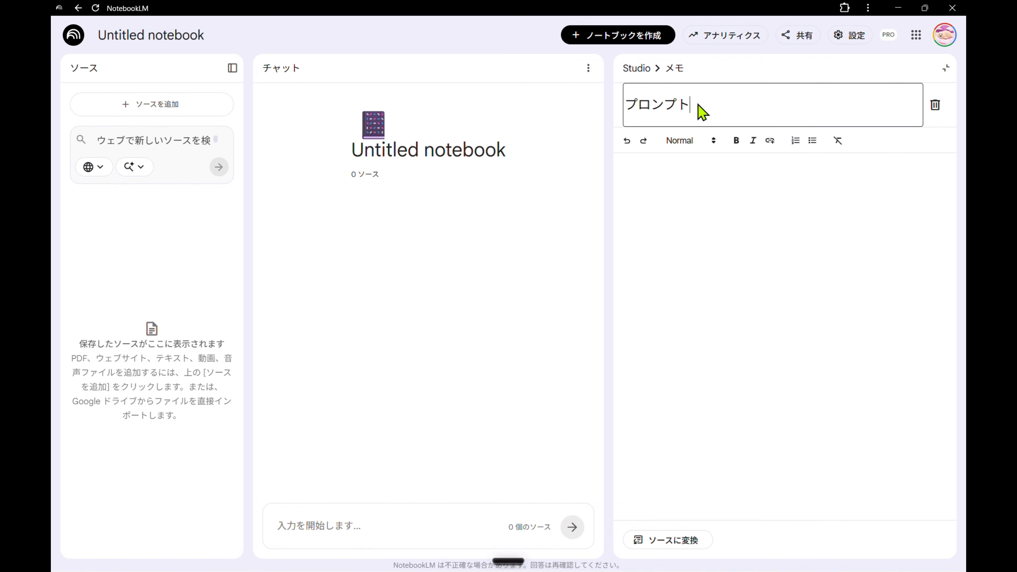
click(667, 188)
key(ctrl+v)
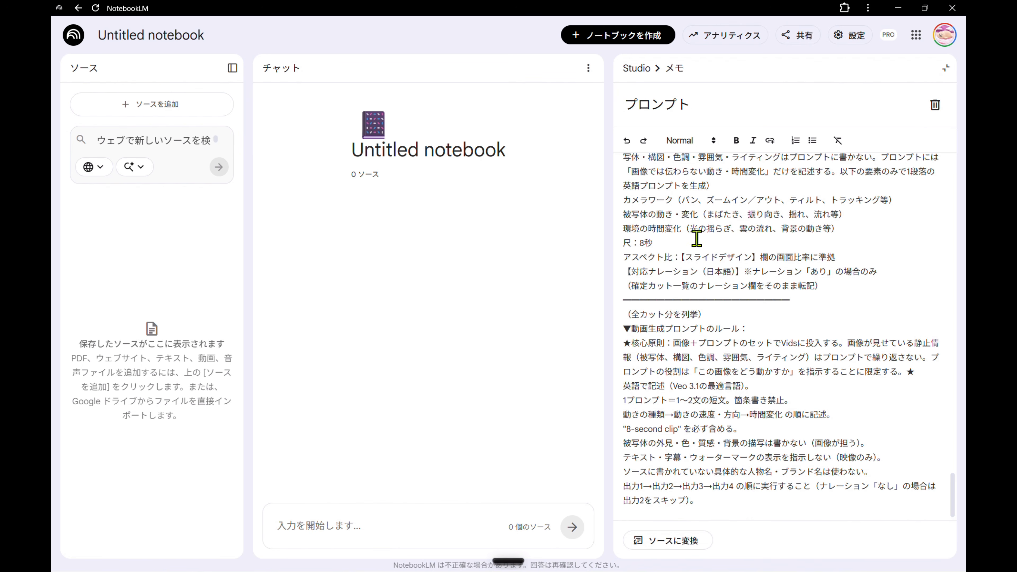
- Fill in the audience (視聴者) in the note's カスタマイズ section as 猫を飼うか迷っている人
scroll(790, 391, up, 7)
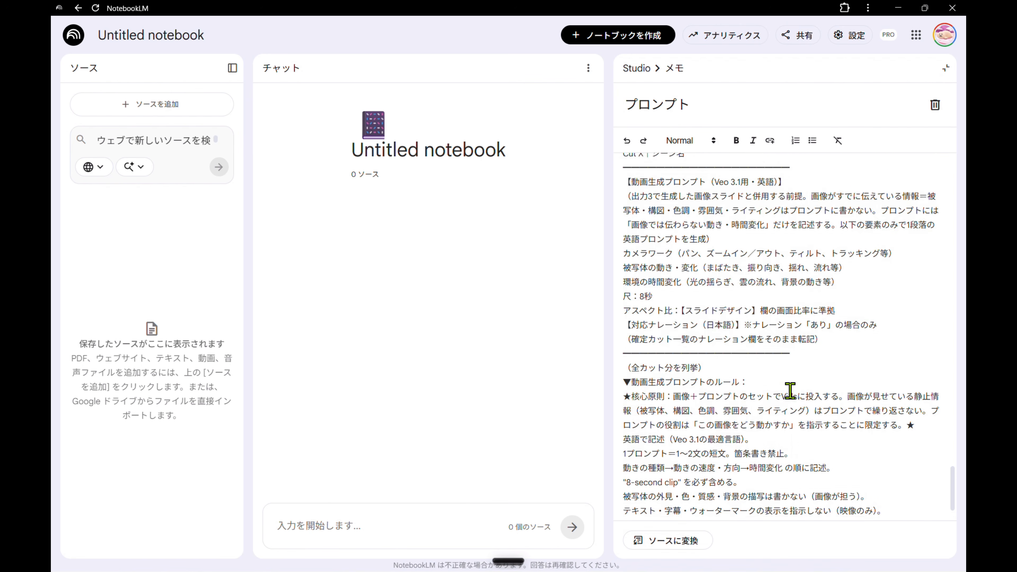
scroll(790, 390, up, 8)
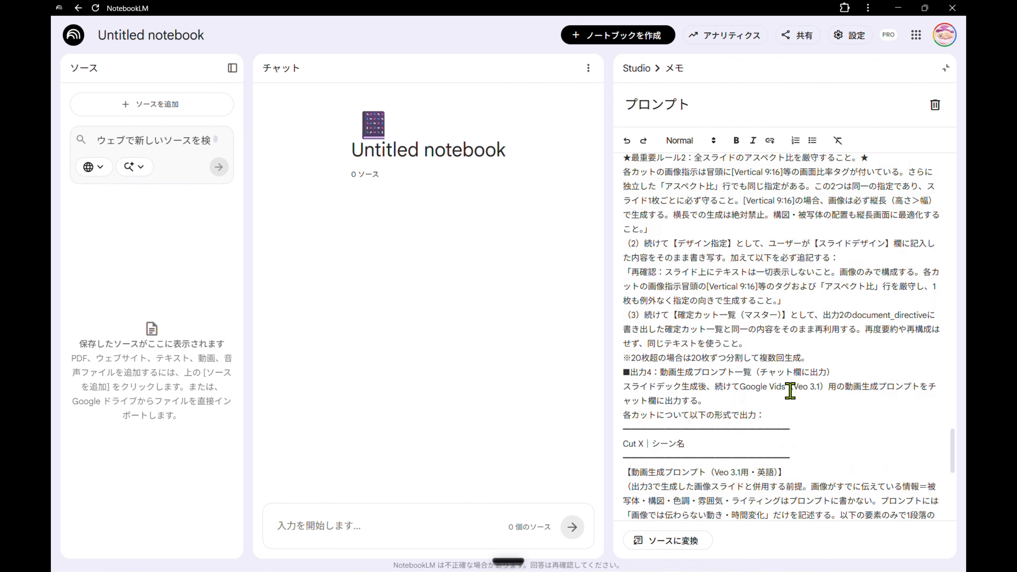
scroll(790, 391, up, 8)
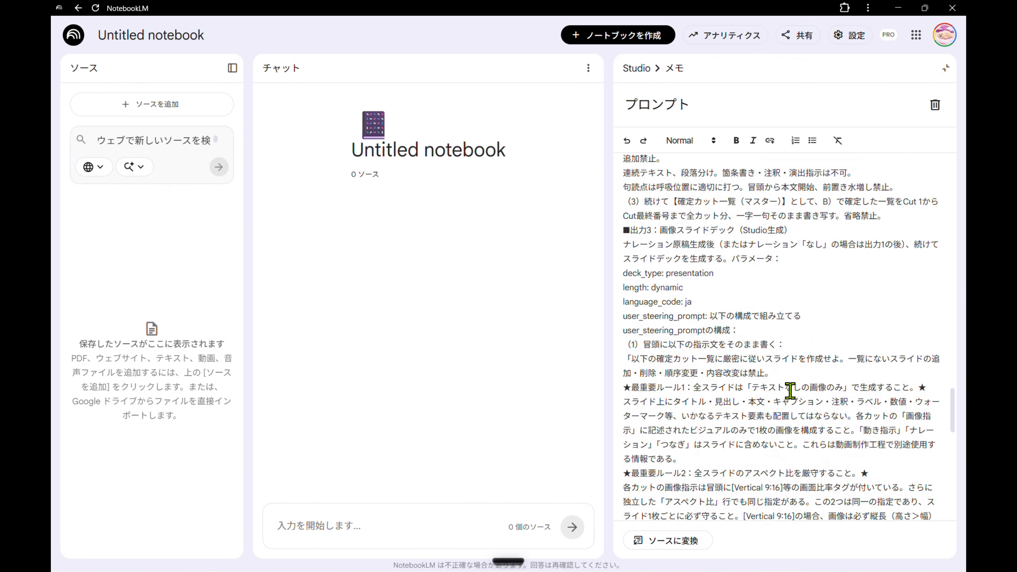
scroll(790, 390, up, 5)
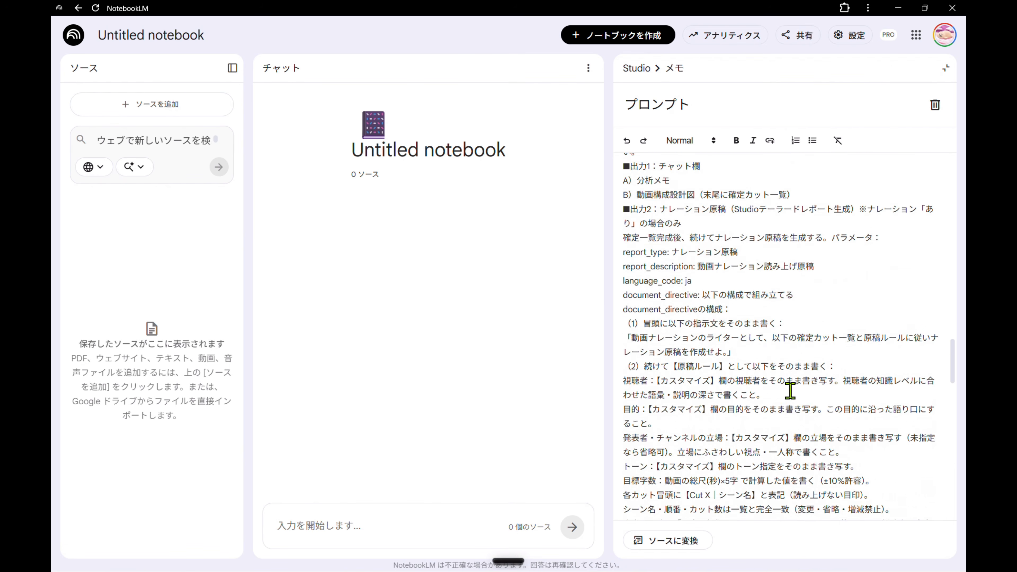
scroll(790, 390, up, 6)
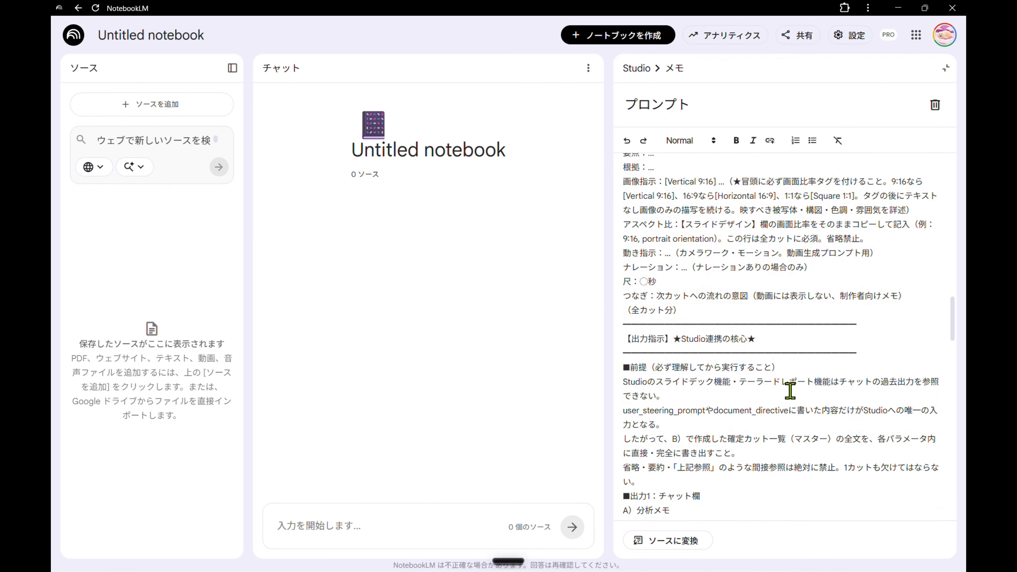
scroll(790, 388, up, 10)
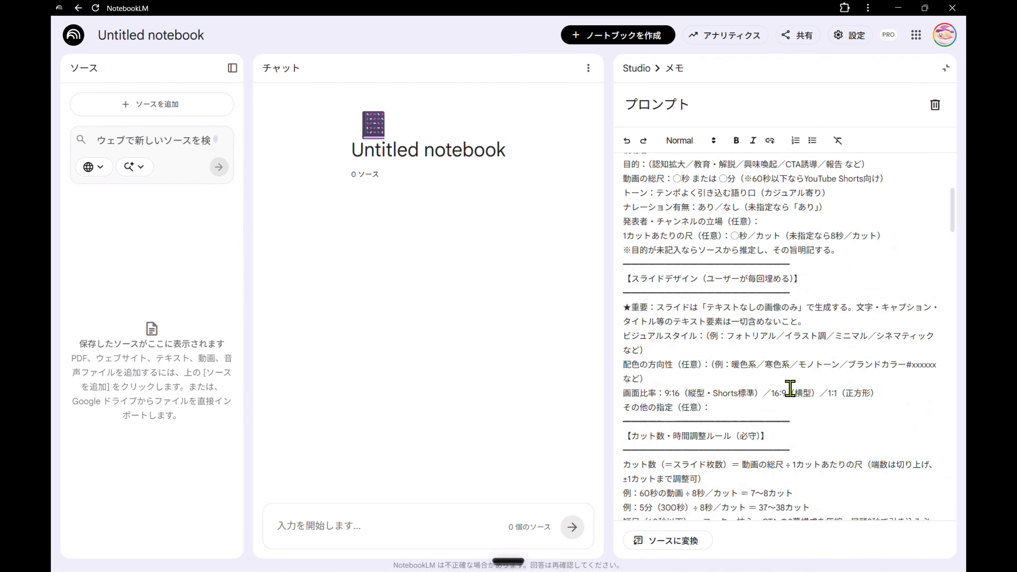
scroll(738, 401, down, 4)
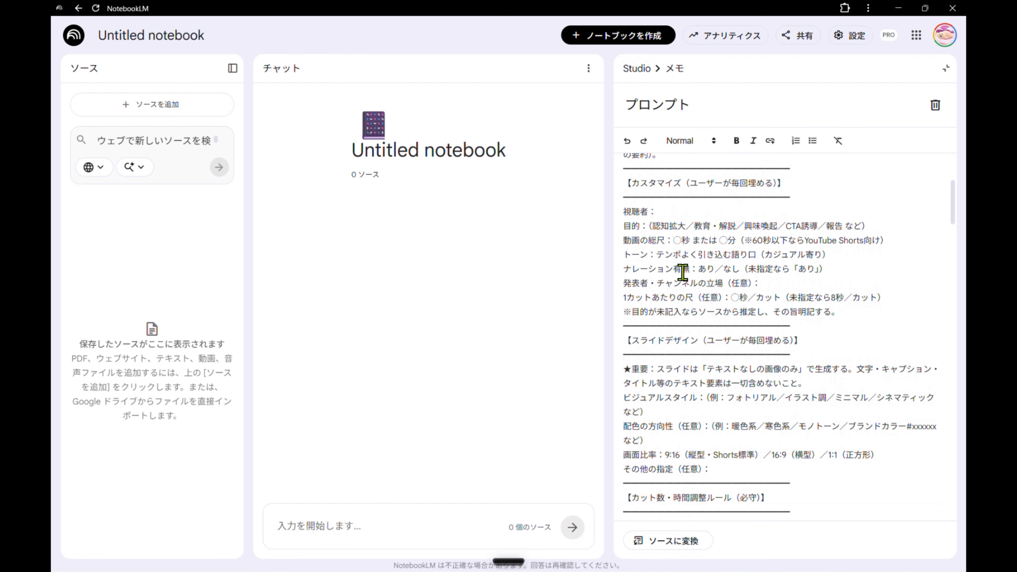
click(687, 210)
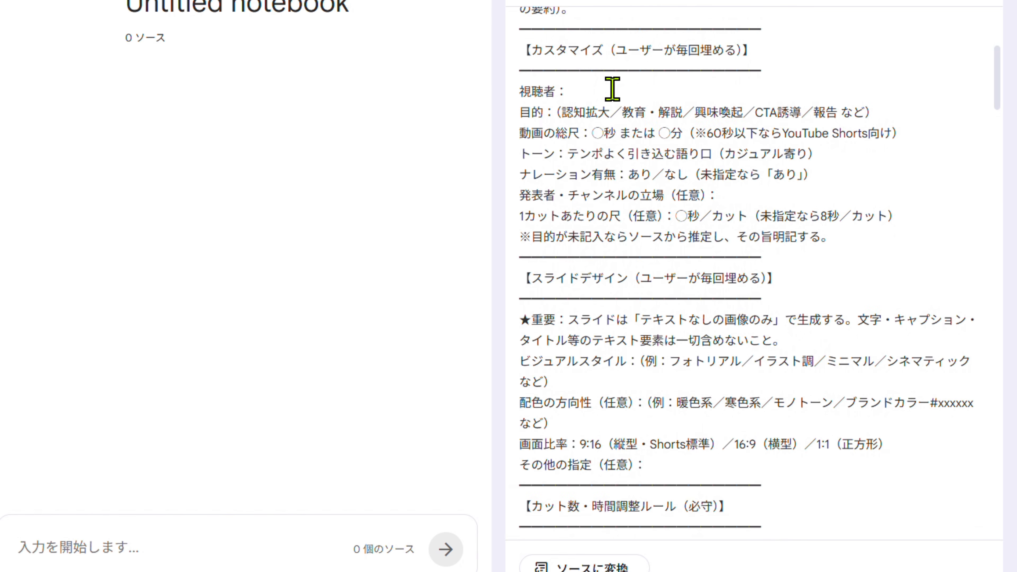
text(猫を飼うか)
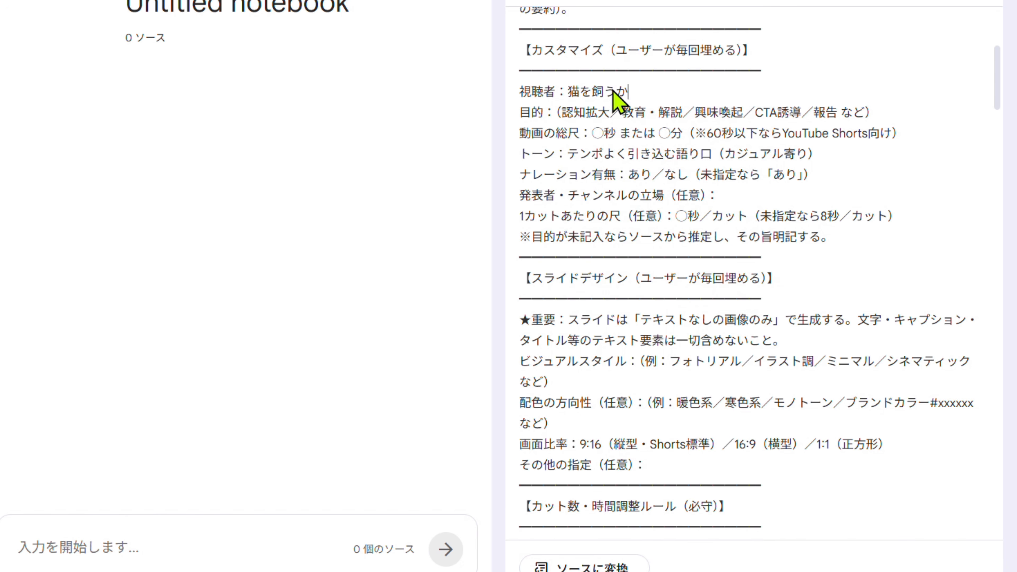
text(迷っている人)
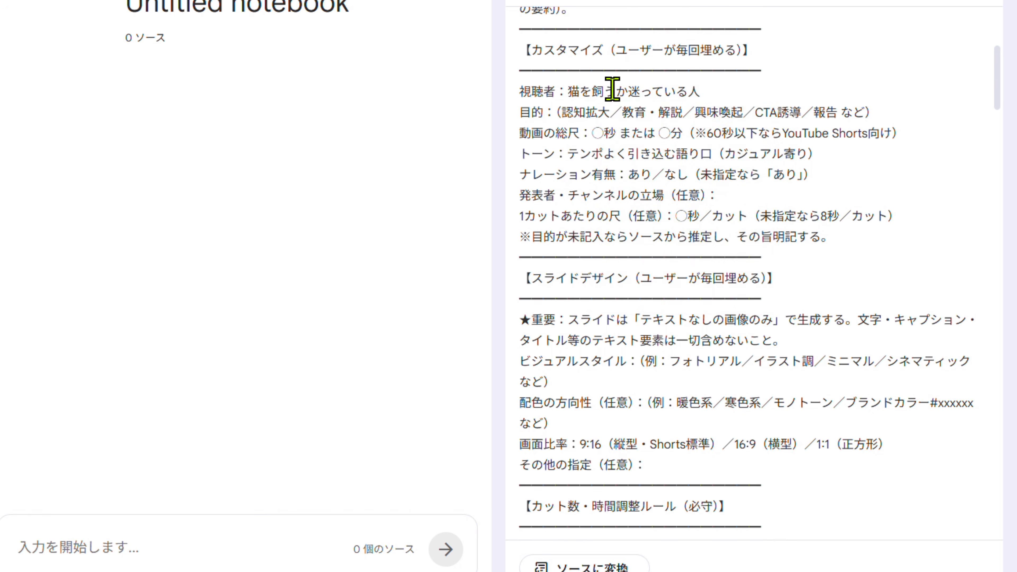
- Reduce the purpose (目的) options in the カスタマイズ section to 興味喚起
drag(555, 112, 622, 113)
key(BackSpace)
drag(602, 112, 738, 112)
key(BackSpace)
- Set the total video length (動画の総尺) to 60秒 and remove the rest of that line
key(Down)
key(BackSpace)
text(6)
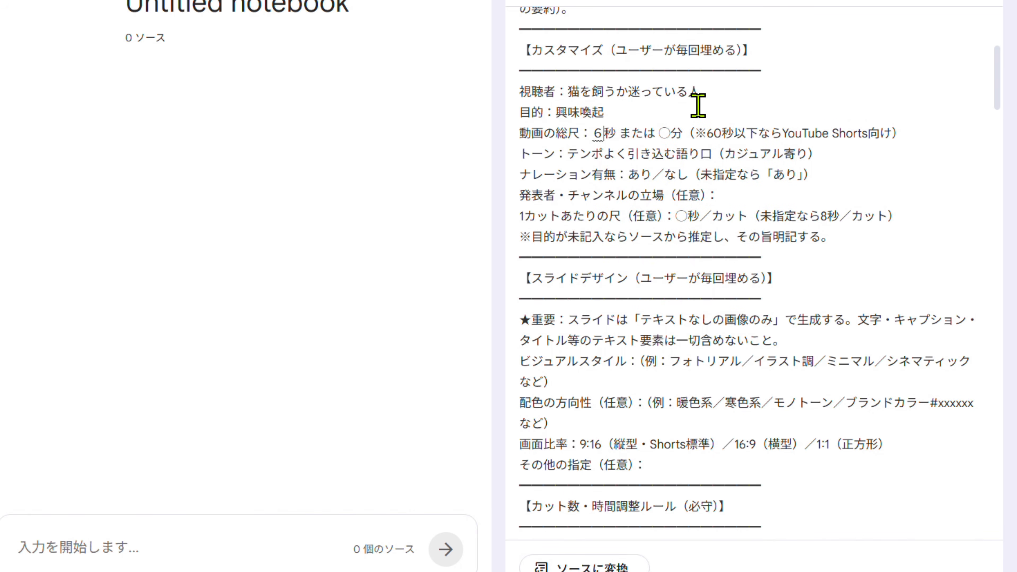
text(0)
key(shift+End)
key(Delete)
- Set the narration setting (ナレーション有無) to あり by deleting the alternative and the note after it
key(Down)
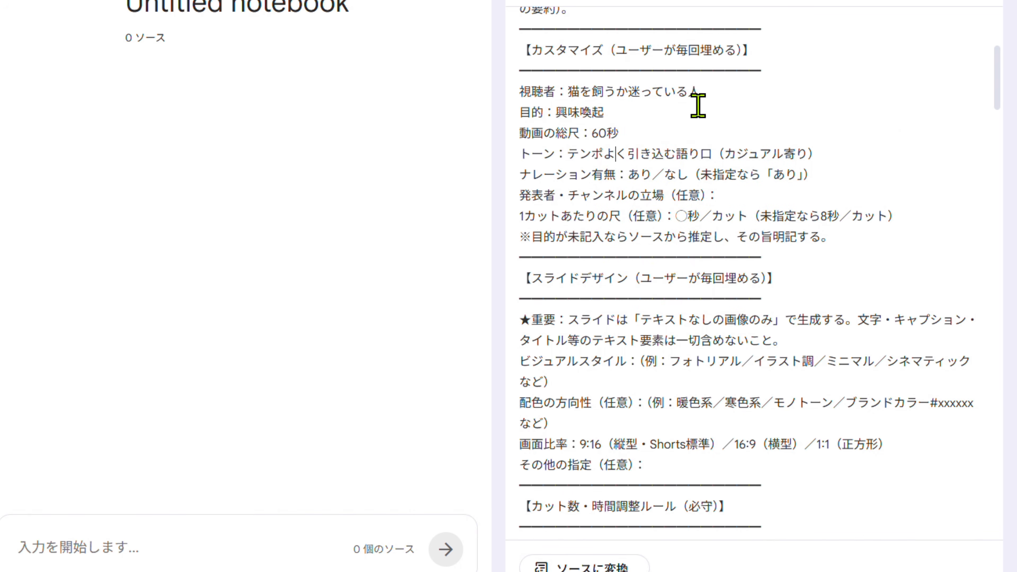
key(Right)
key(Right)
key(shift+Right)
key(shift+Right)
key(shift+Right)
key(shift+Right)
key(shift+Right)
key(shift+Right)
key(shift+Right)
key(shift+Right)
key(shift+Right)
key(shift+Right)
key(shift+Right)
key(shift+Right)
key(shift+Right)
key(shift+Right)
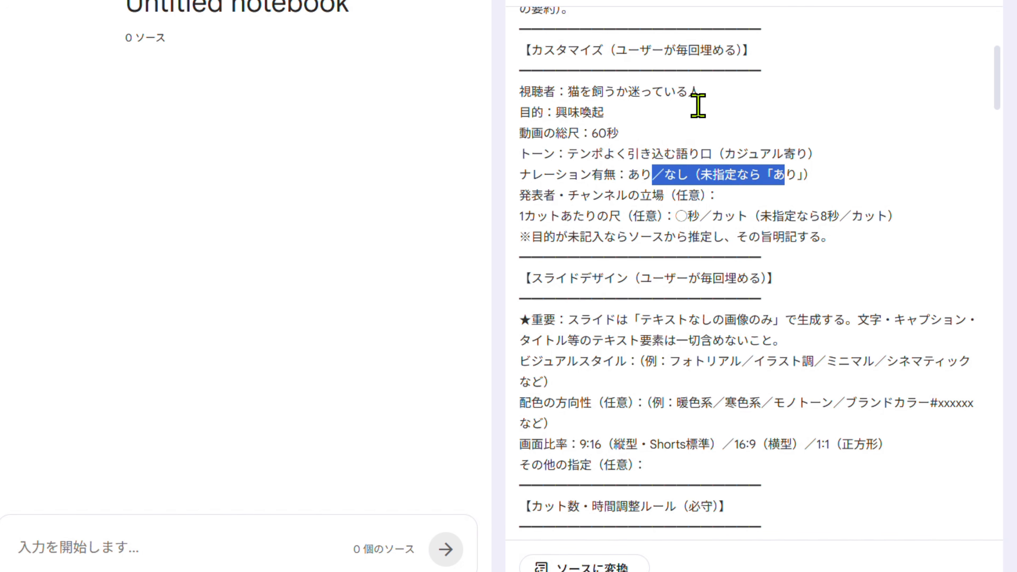
key(Delete)
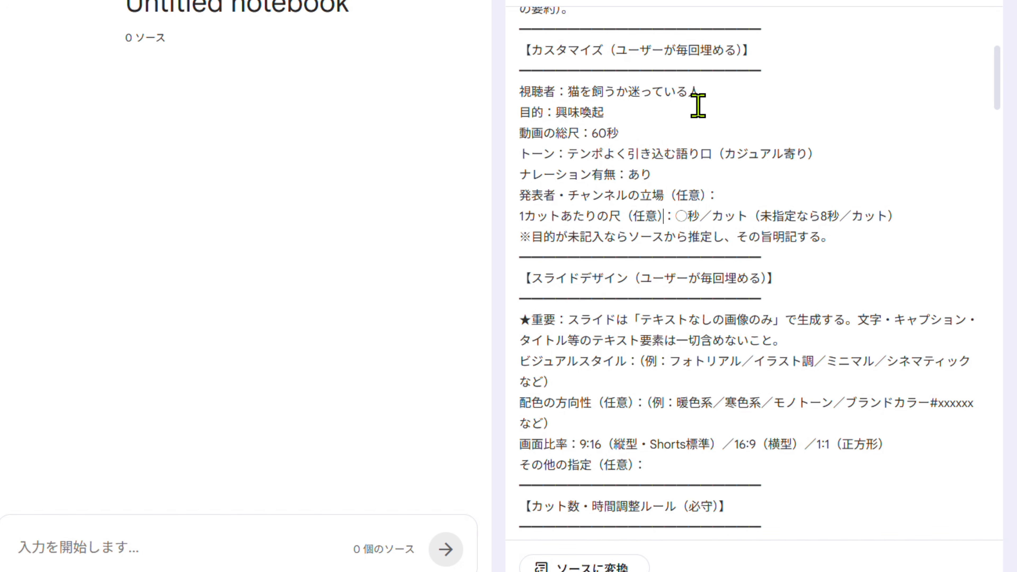
- Set the length per cut (1カットあたりの尺) to 8秒
key(shift+Right)
text(8)
key(Return)
- Reduce the visual style (ビジュアルスタイル) examples in the スライドデザイン section to フォトリアル
key(shift+Left)
key(shift+Left)
key(shift+Left)
key(Delete)
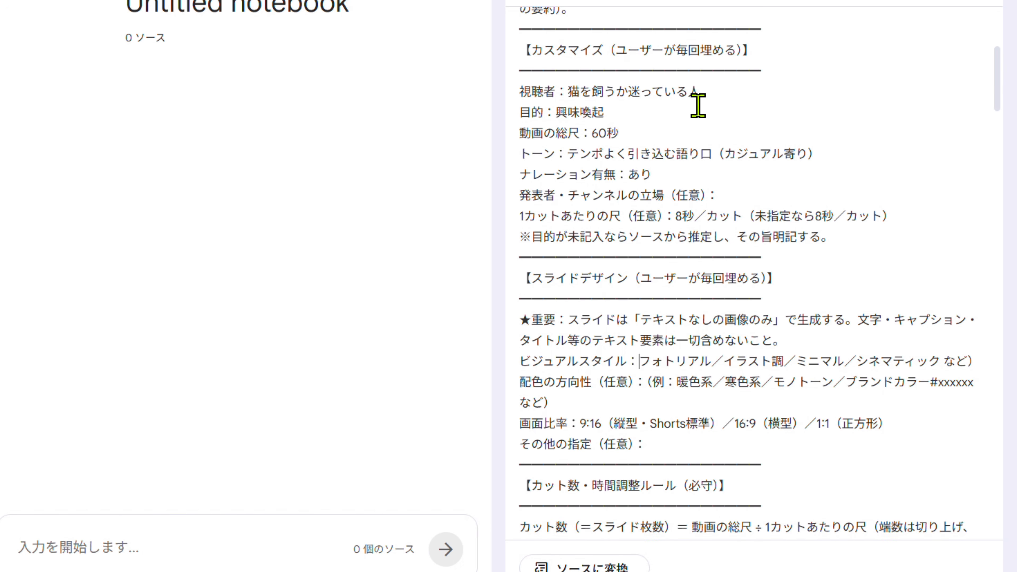
key(Right)
key(Right)
key(Right)
key(Right)
key(shift+End)
key(Delete)
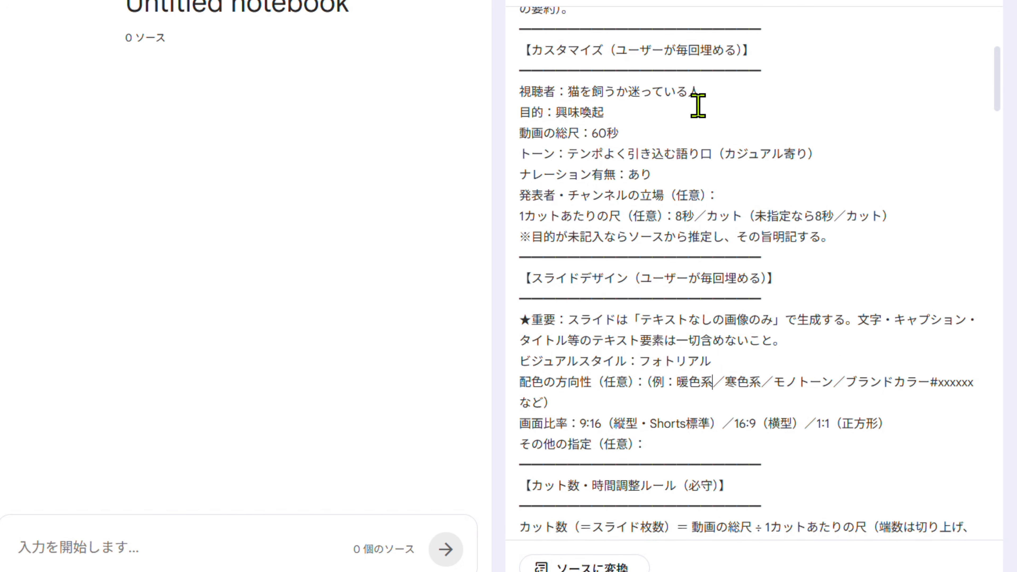
- Reduce the color direction (配色の方向性) examples to 暖色系 by removing the example label, the alternatives and the parentheses
key(BackSpace)
key(BackSpace)
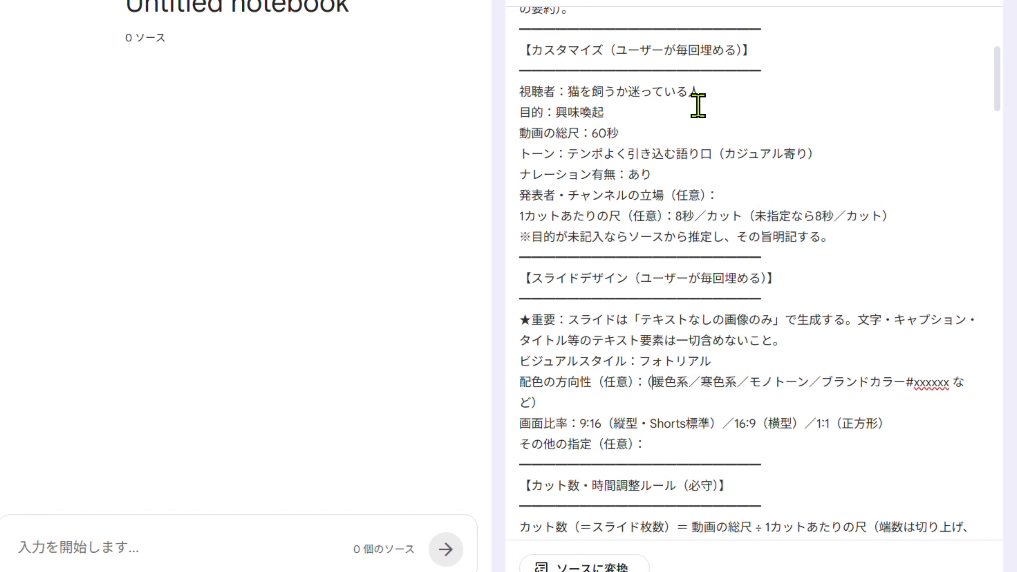
key(BackSpace)
key(Right)
key(Right)
key(shift+End)
key(Delete)
- Set the aspect ratio (画面比率) to 9:16（縦型・Shorts標準） by deleting the 16:9 and 1:1 alternatives
key(Down)
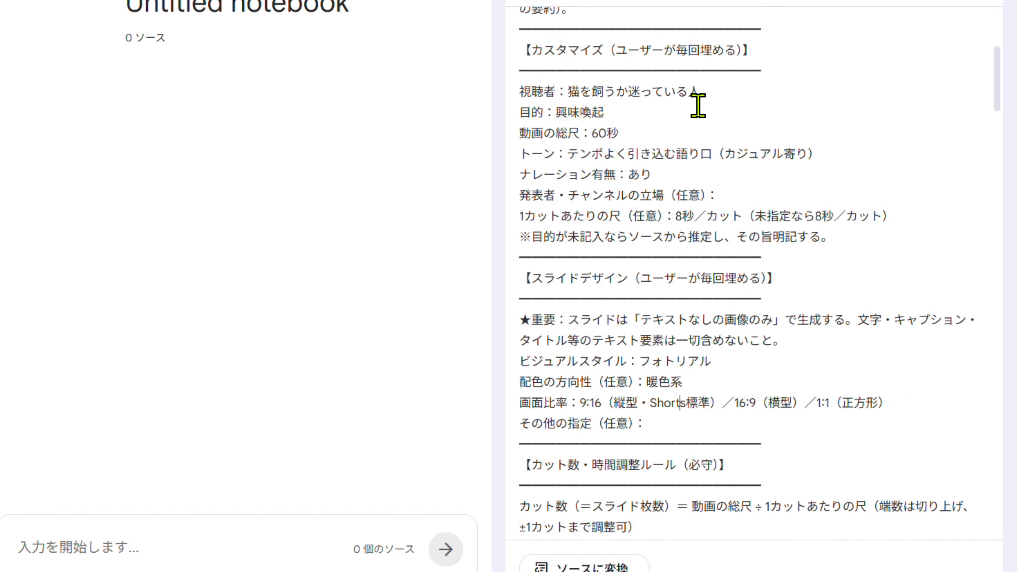
key(Right)
key(shift+Right)
key(shift+Right)
key(shift+Right)
key(shift+Right)
key(shift+Right)
key(shift+Right)
key(shift+Right)
key(shift+Right)
key(shift+Right)
key(shift+Right)
key(shift+Right)
key(shift+Right)
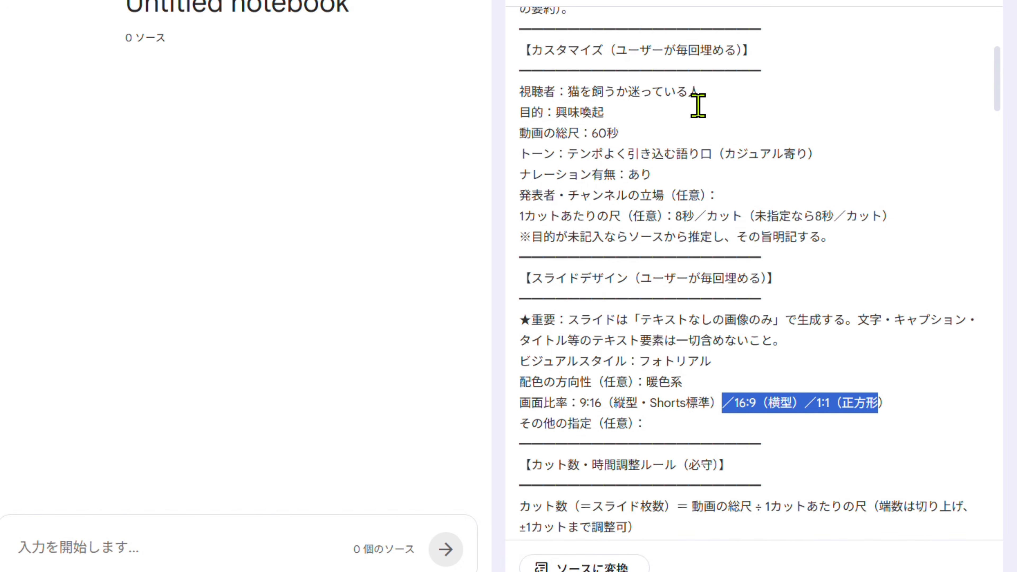
key(shift+Right)
key(BackSpace)
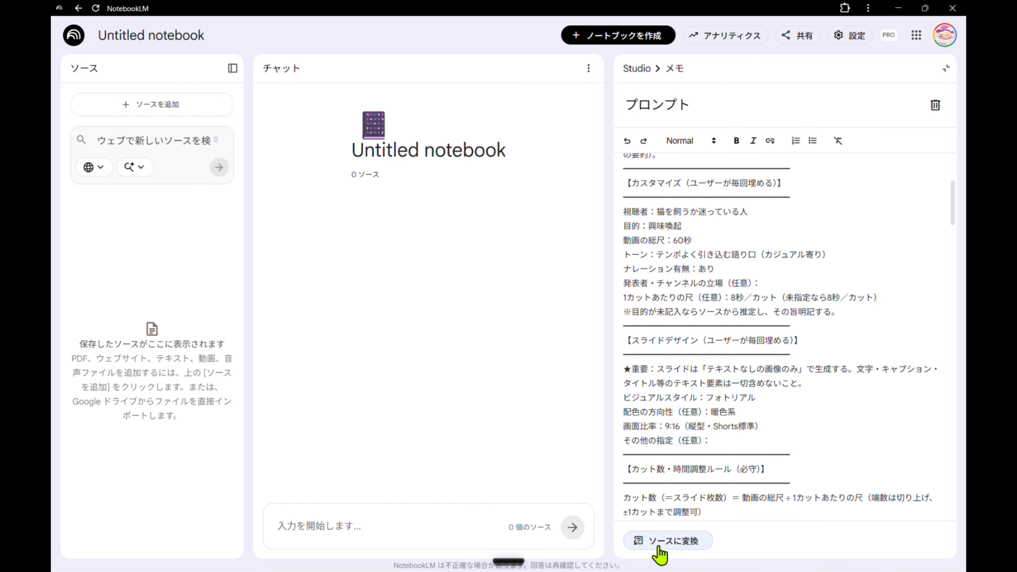
- Convert the プロンプト note into a notebook source and close the note
click(661, 547)
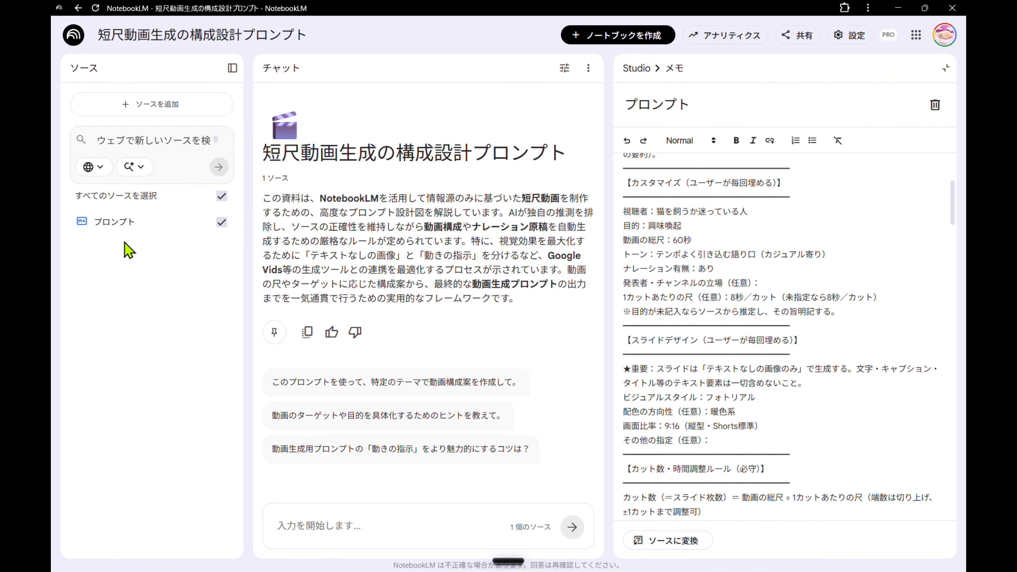
click(945, 74)
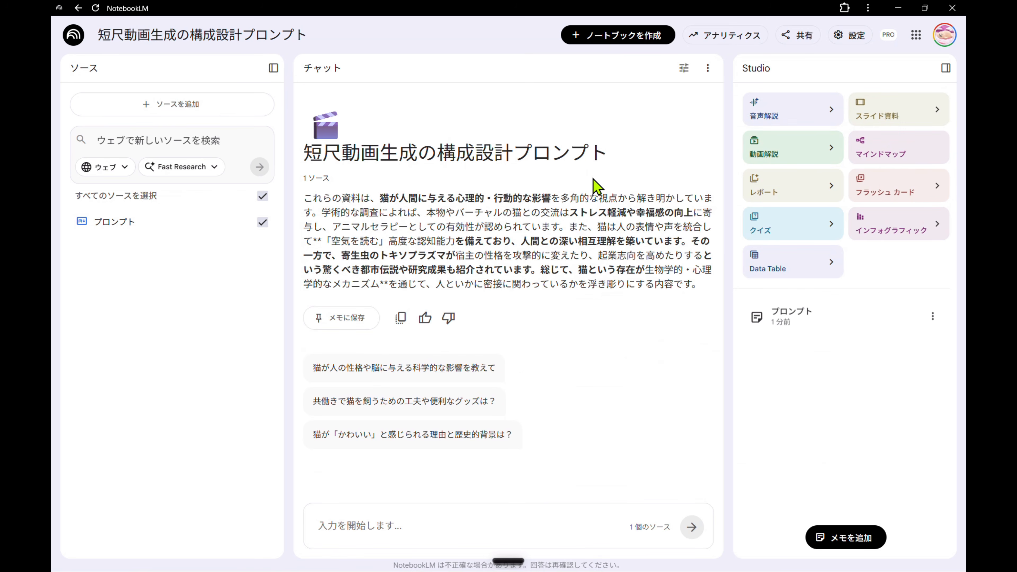
- Search the web for sources on 猫の魅力 and import the results into the notebook
click(173, 140)
text(ねこの)
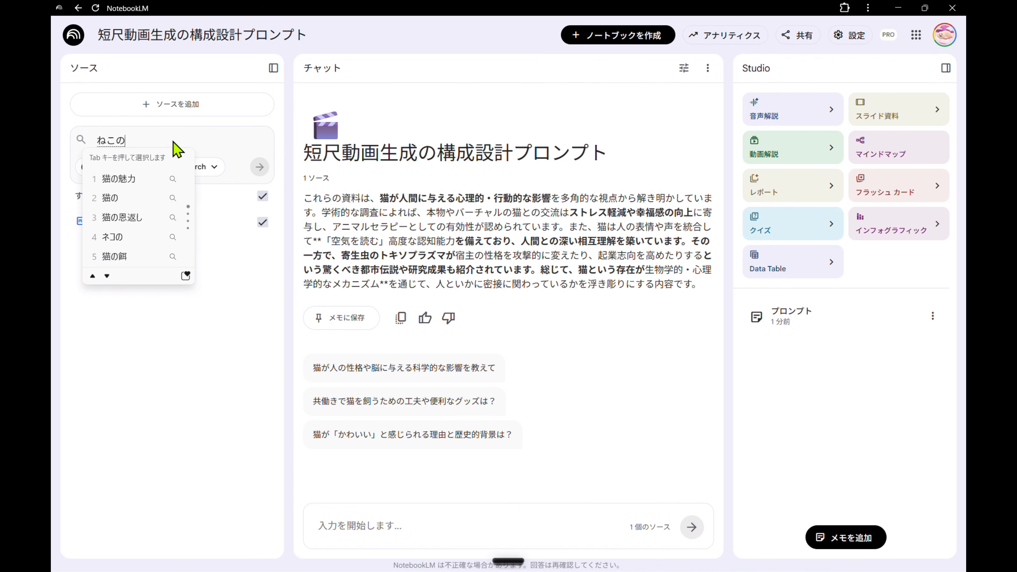
key(space)
text(みりょk)
key(space)
key(Return)
click(258, 168)
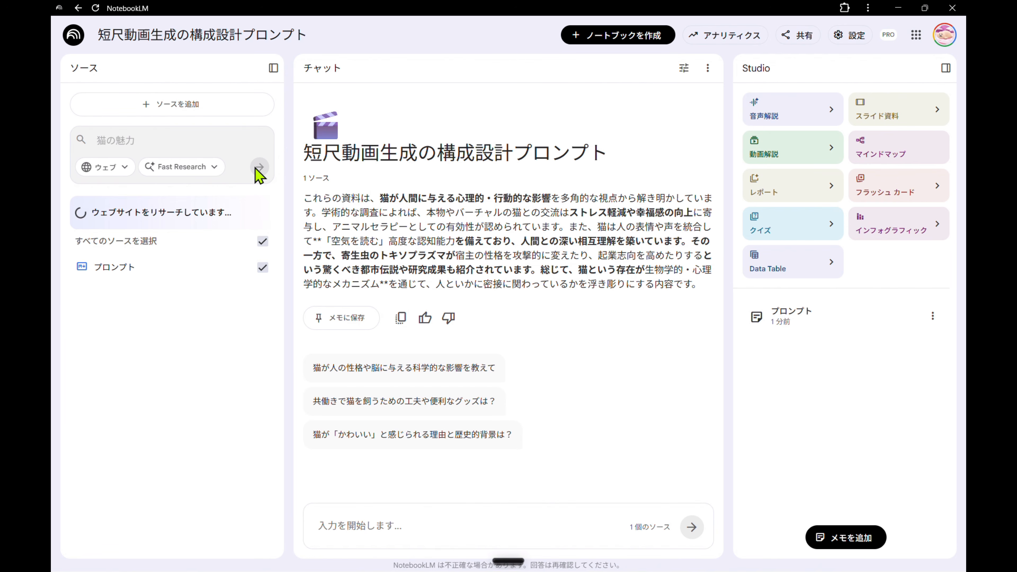
click(219, 351)
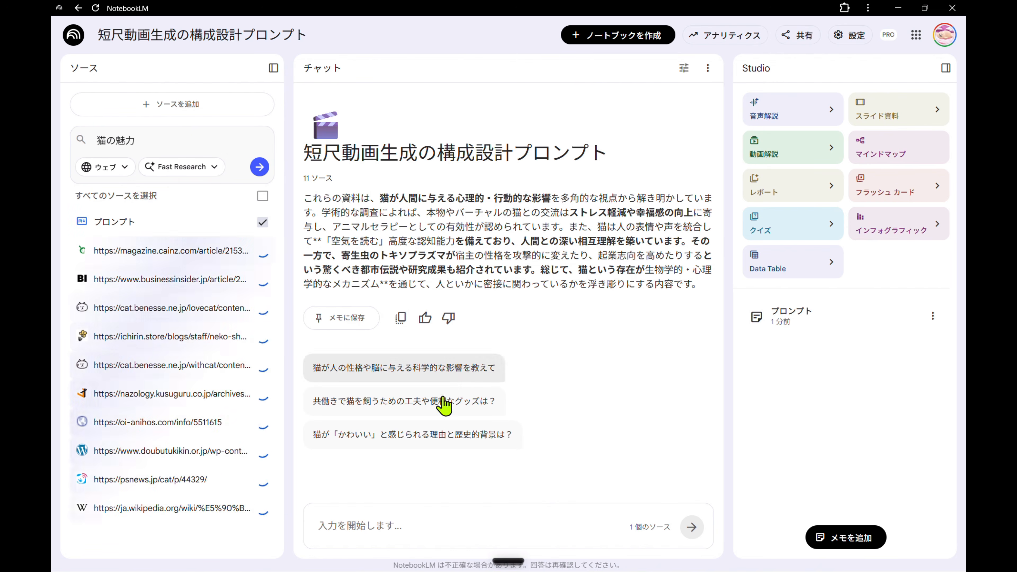
- Send the chat request プロンプトを実行して to run the prompt on the imported sources
click(385, 529)
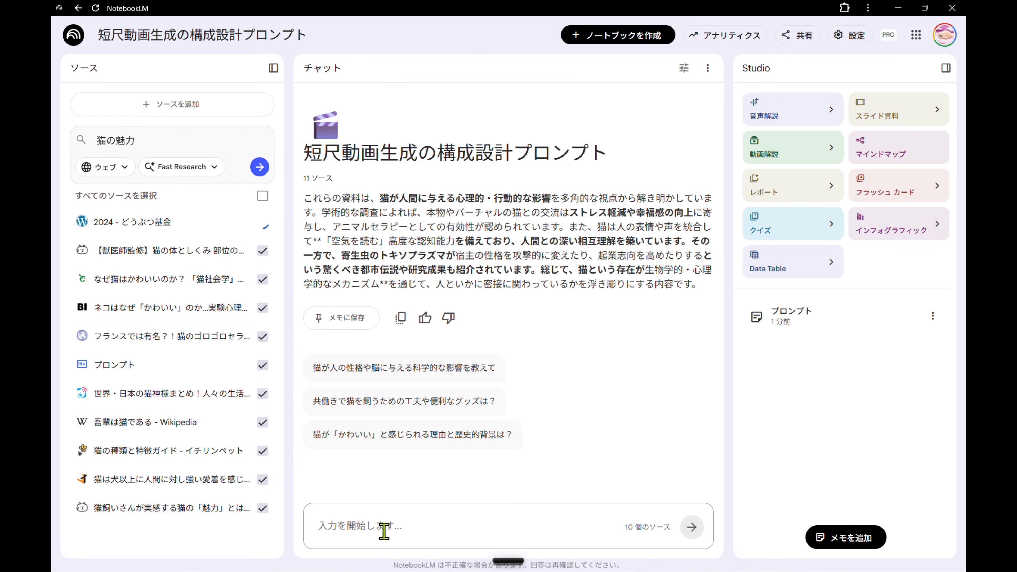
text(p)
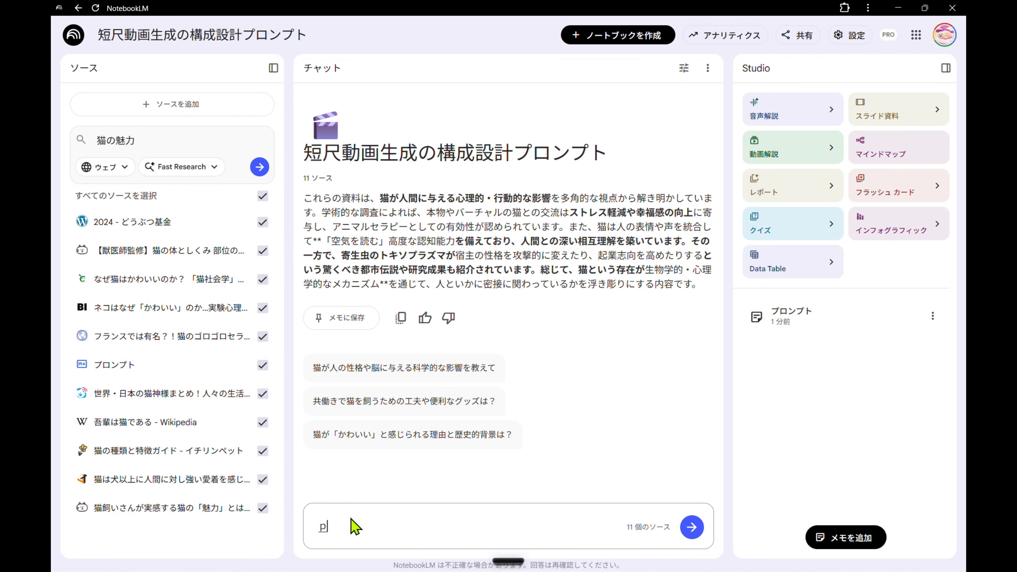
text(uronputo)
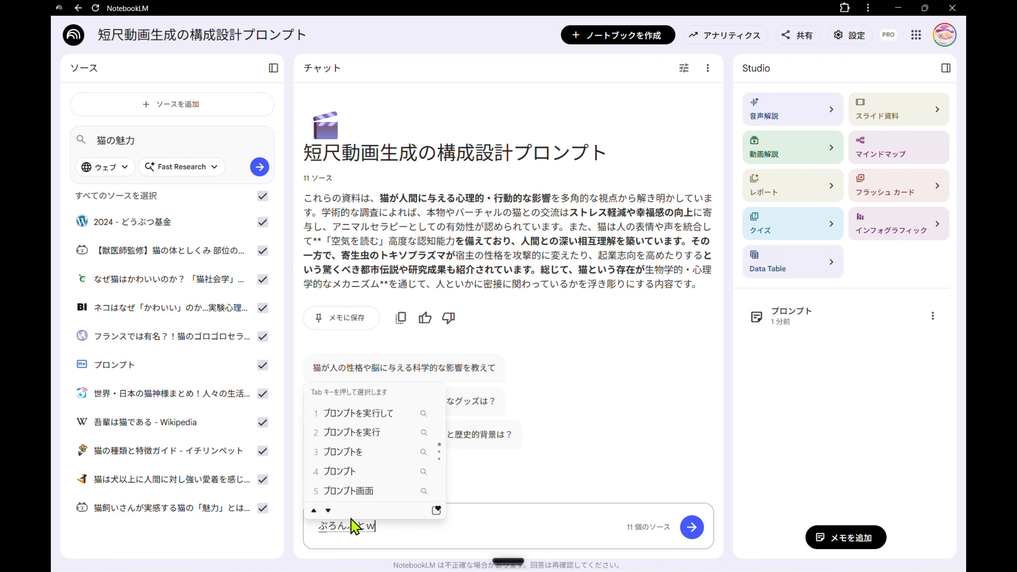
key(space)
text(wojikkoushite)
key(space)
key(Return)
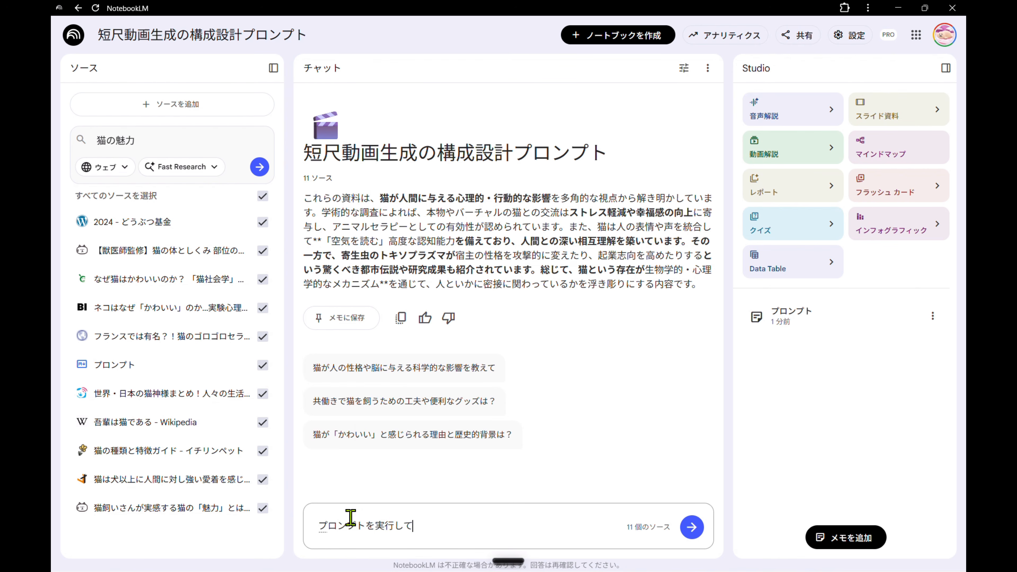
key(Return)
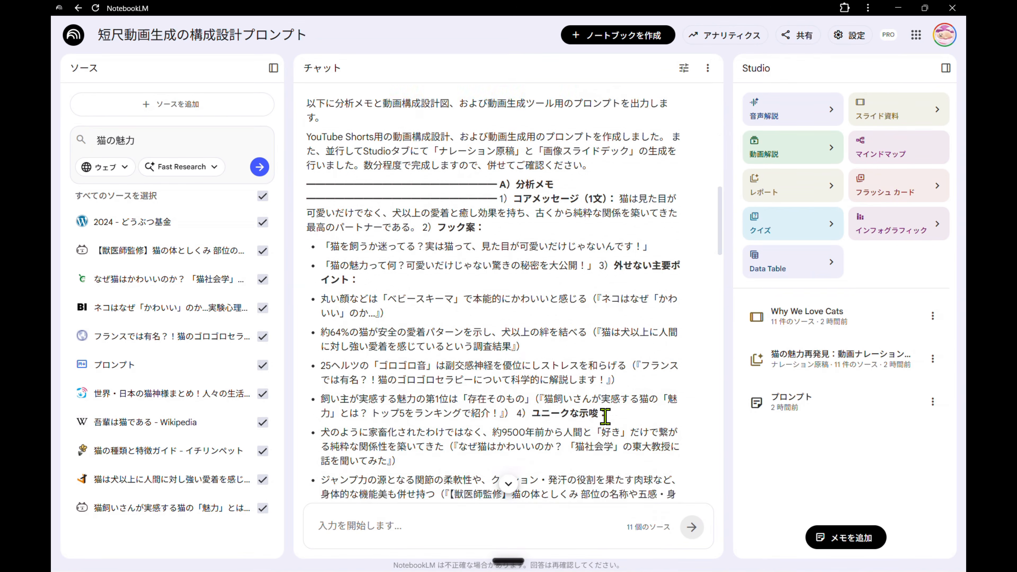
- Find the 動画生成プロンプト一覧（Veo 3.1用） section in the chat answer and highlight its heading
scroll(499, 280, down, 15)
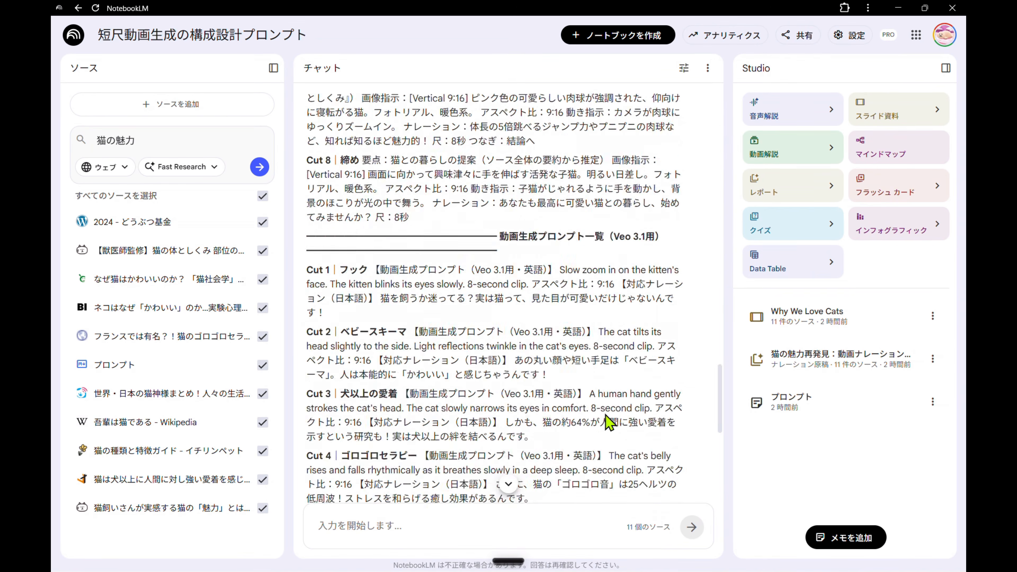
drag(499, 123, 664, 122)
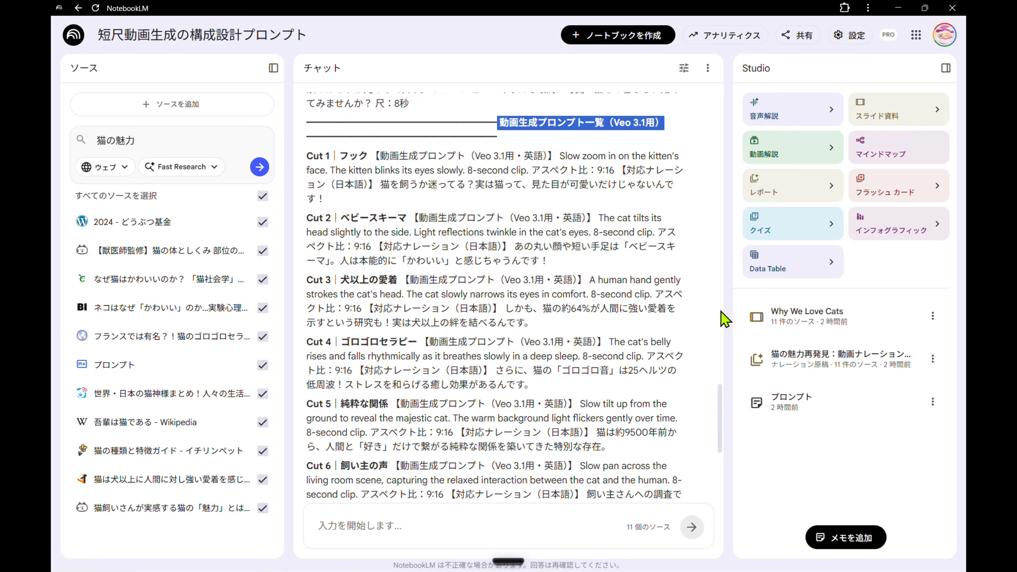
- Open the generated Why We Love Cats slide deck and look through its images up to slide 8
click(809, 324)
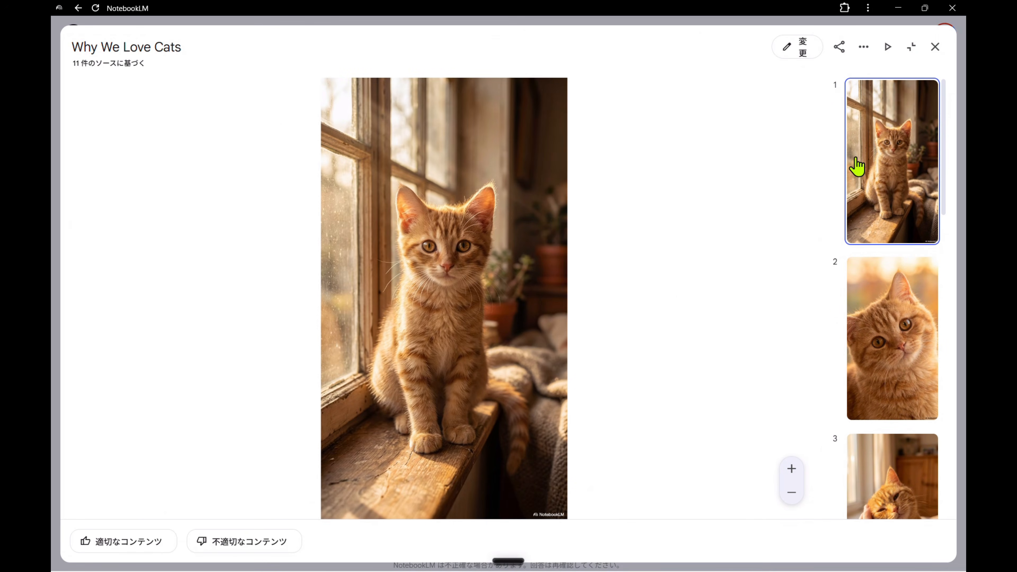
click(863, 314)
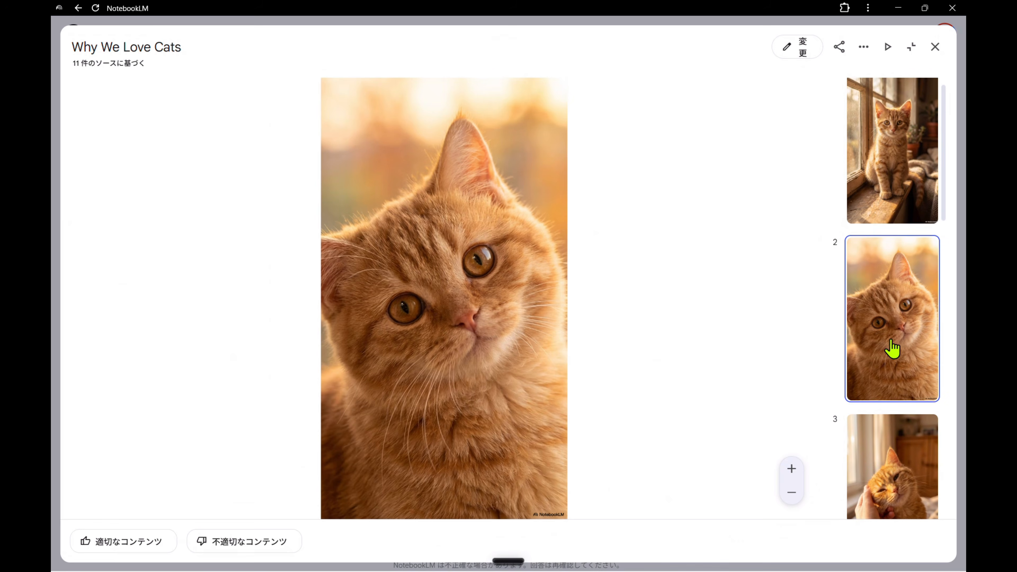
click(881, 465)
click(881, 431)
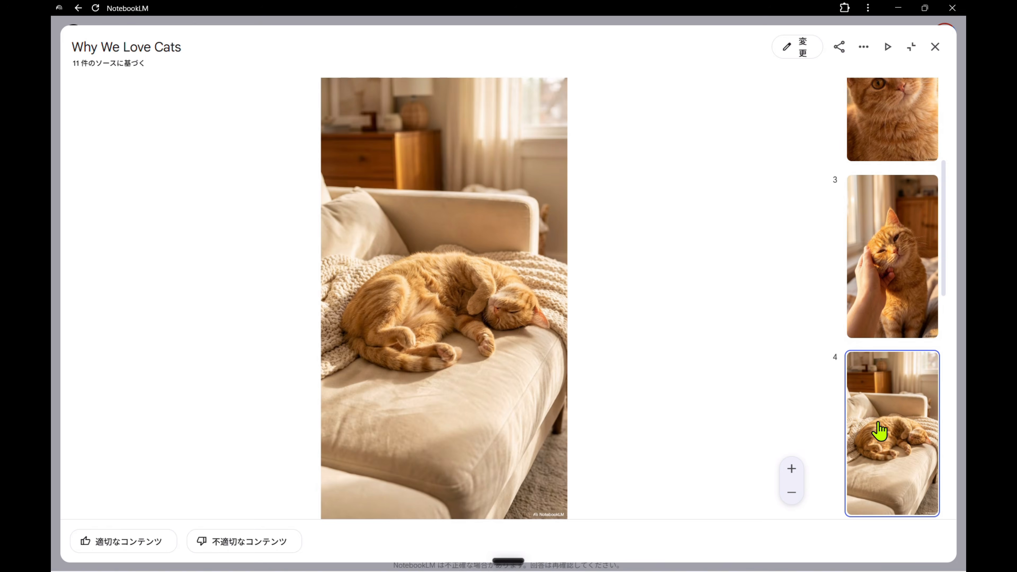
scroll(879, 430, down, 3)
click(880, 430)
scroll(879, 428, down, 3)
click(878, 431)
scroll(877, 432, down, 3)
scroll(878, 431, down, 3)
click(879, 424)
click(883, 492)
scroll(883, 485, down, 3)
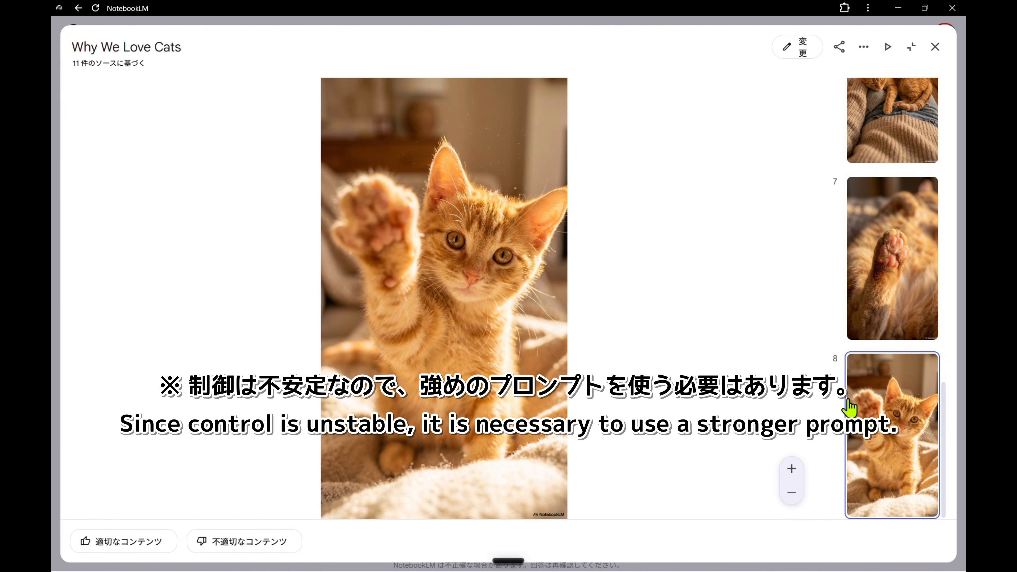
- Download the slide deck as PowerPoint (.pptx) and page through all its slides in PowerPoint
click(863, 47)
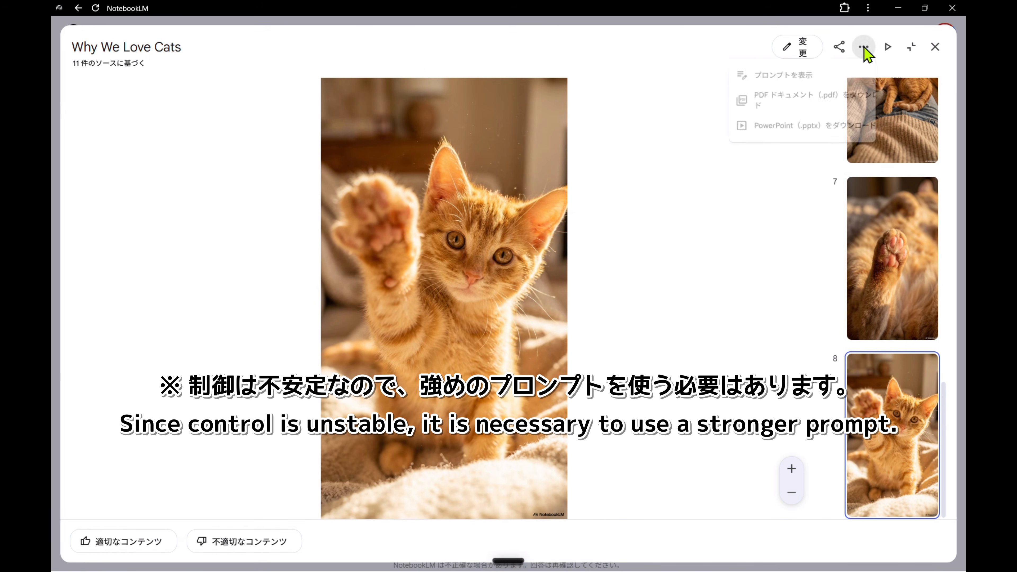
click(785, 134)
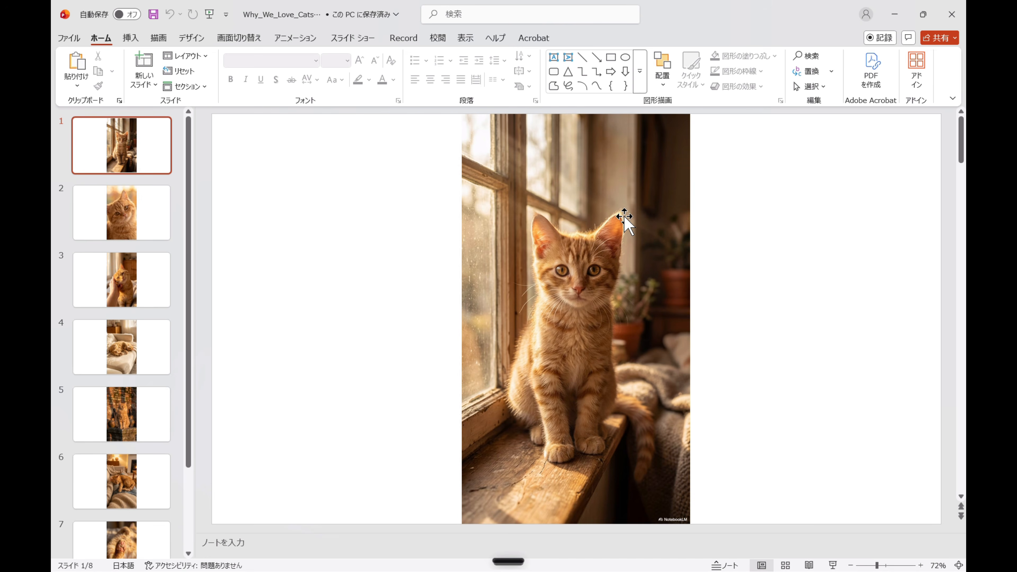
scroll(506, 296, down, 1)
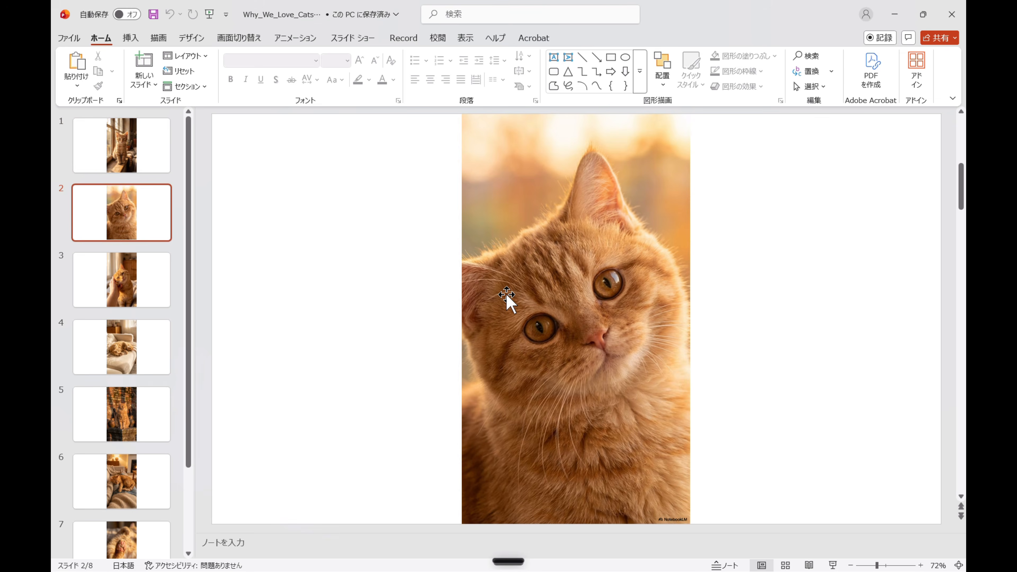
scroll(506, 295, down, 1)
scroll(507, 296, down, 1)
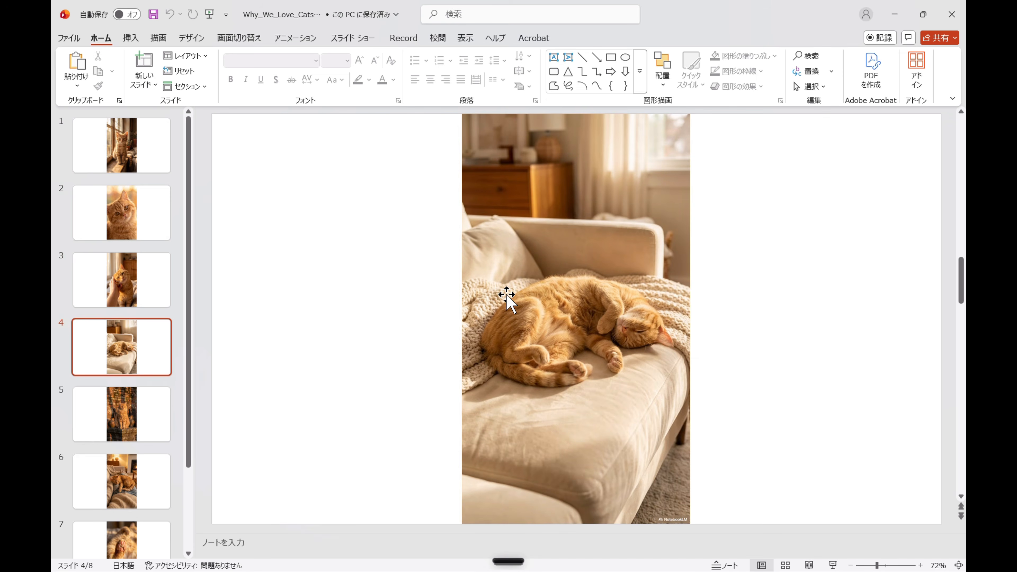
scroll(507, 295, down, 4)
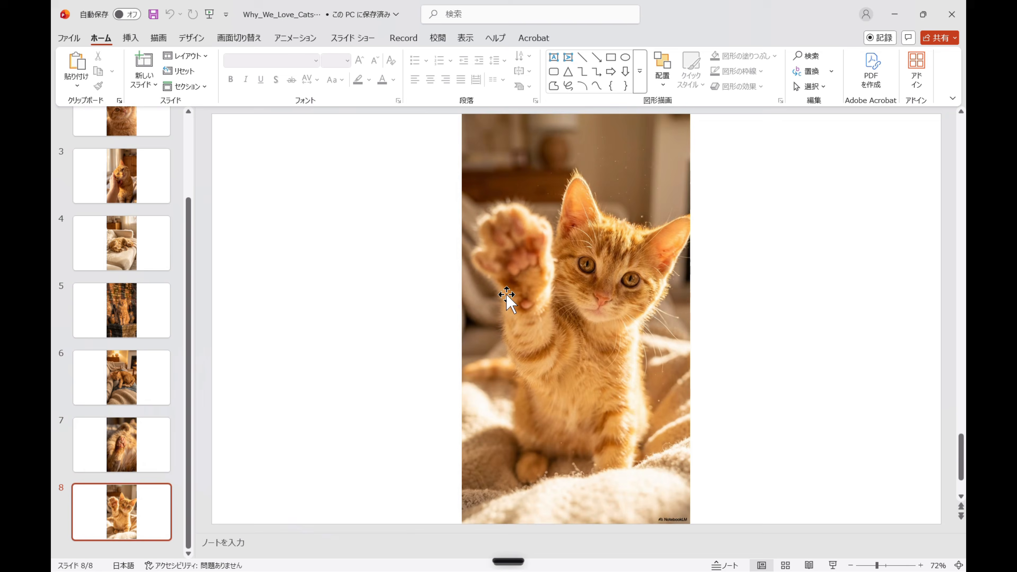
- Switch to the browser's Google page and open Vids from the list of Google apps
key(alt+Tab)
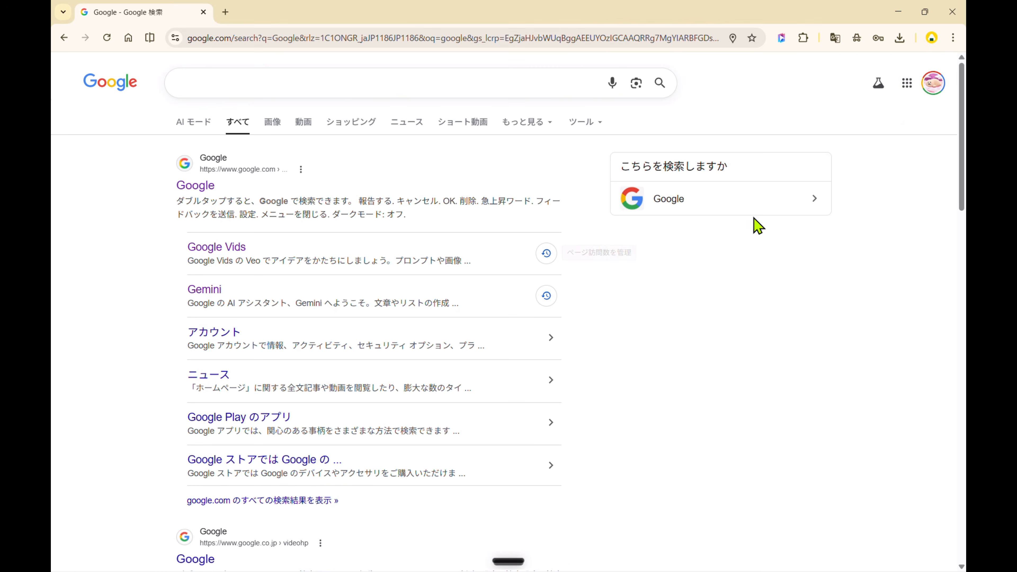
click(913, 89)
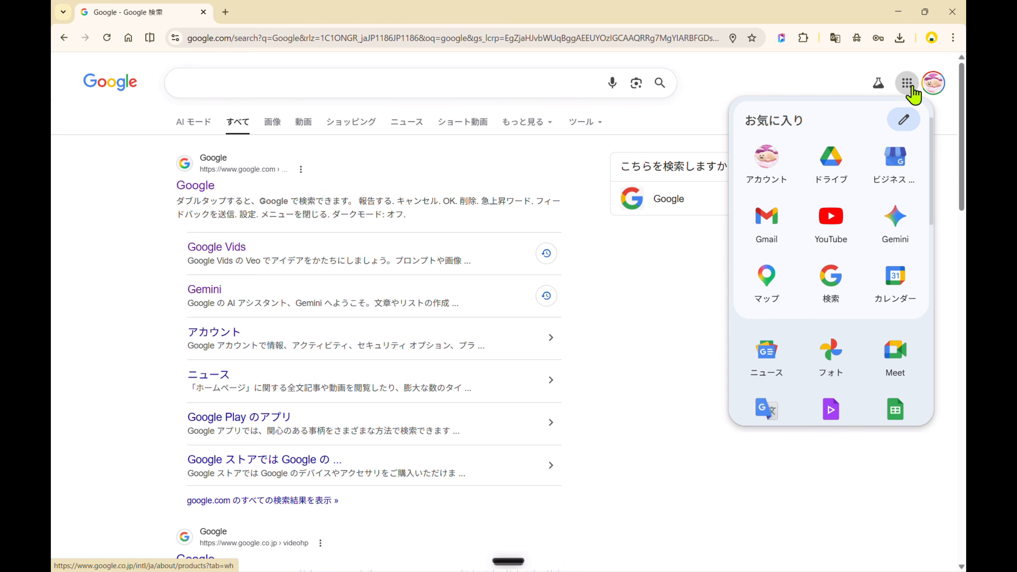
scroll(846, 327, down, 1)
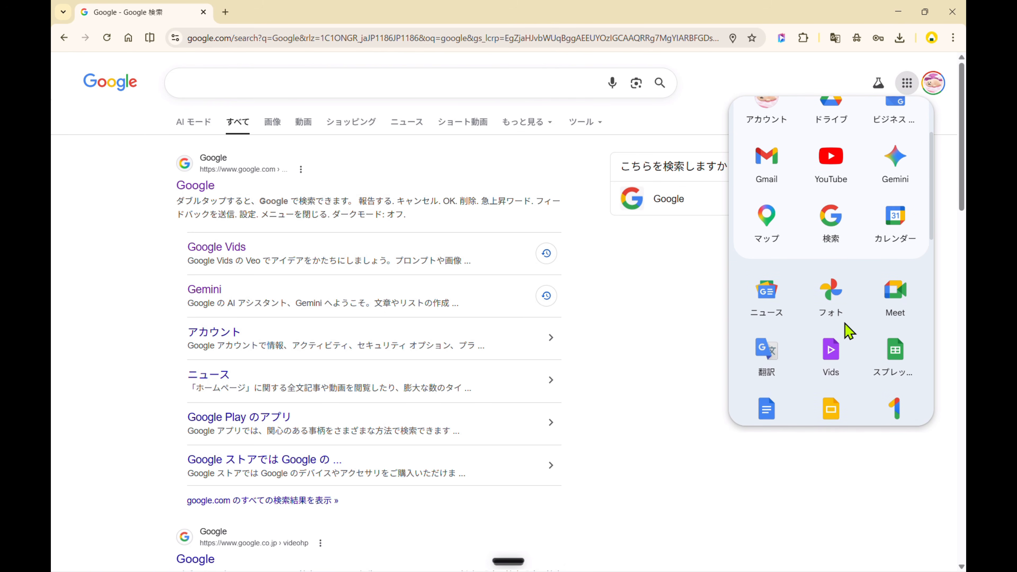
scroll(847, 331, down, 1)
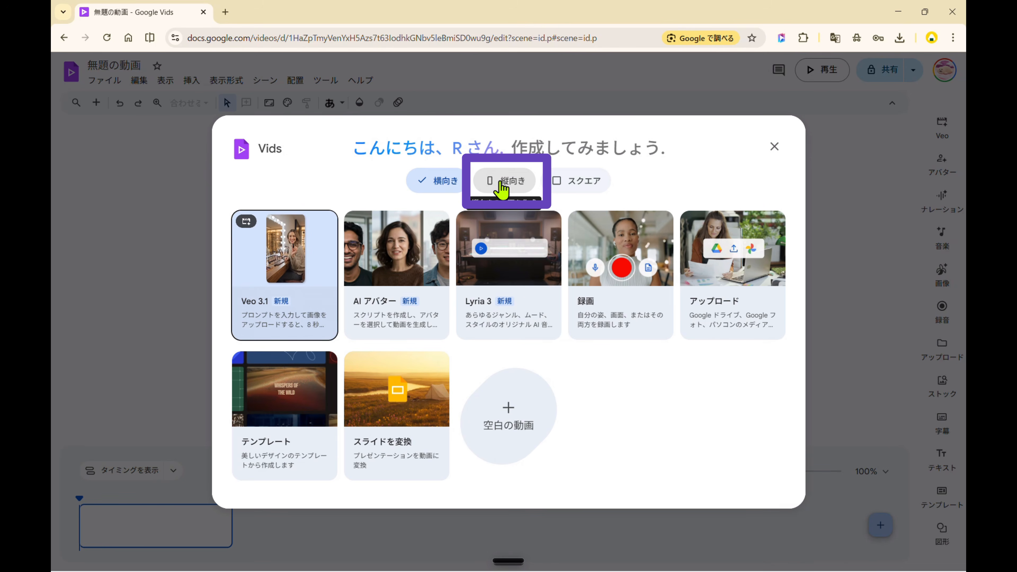
- Choose the 横向き format after viewing 縦向き, and upload Why_We_Love_Cats.pptx for conversion from slides to video
click(503, 182)
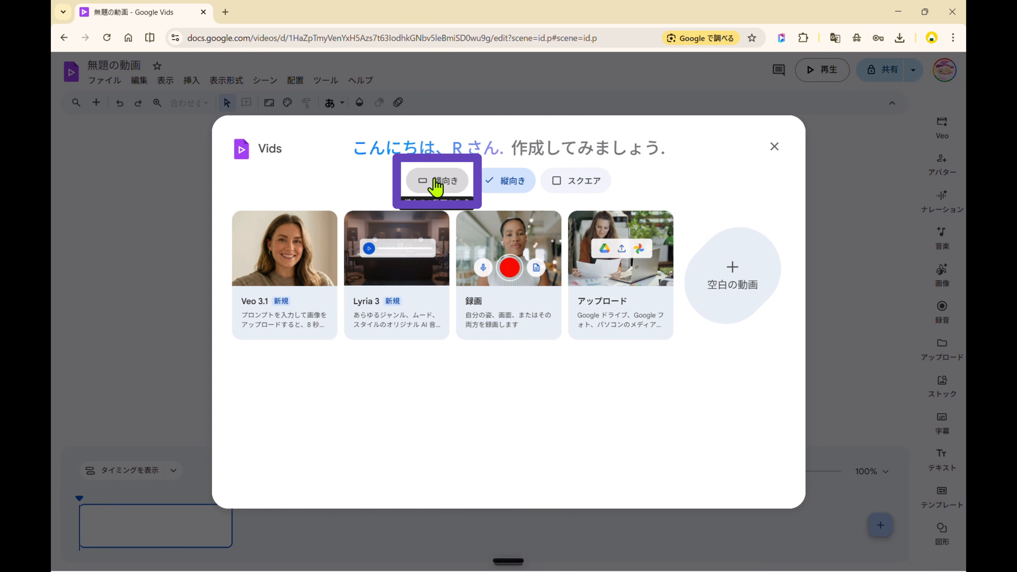
click(435, 183)
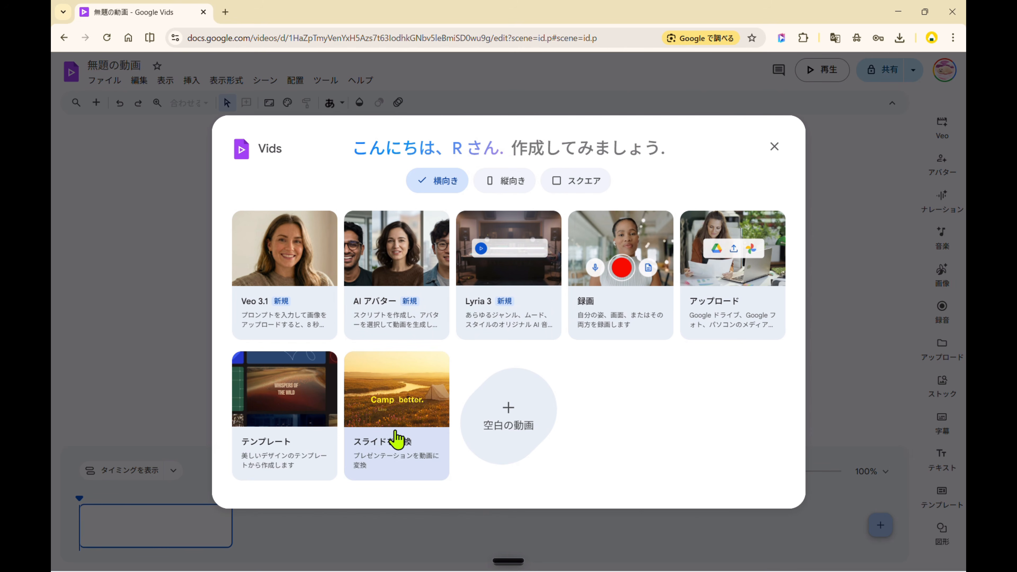
click(393, 440)
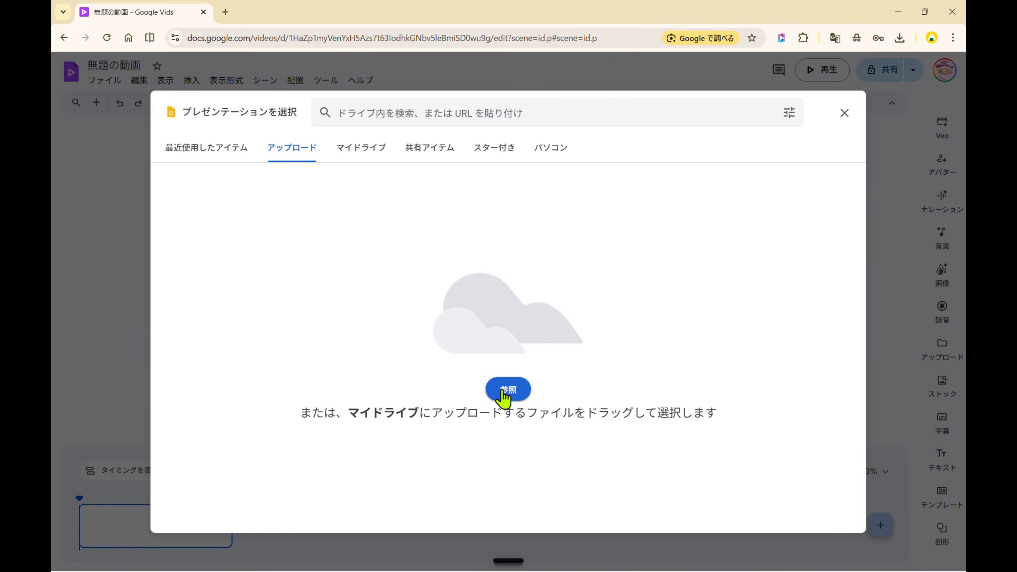
click(509, 395)
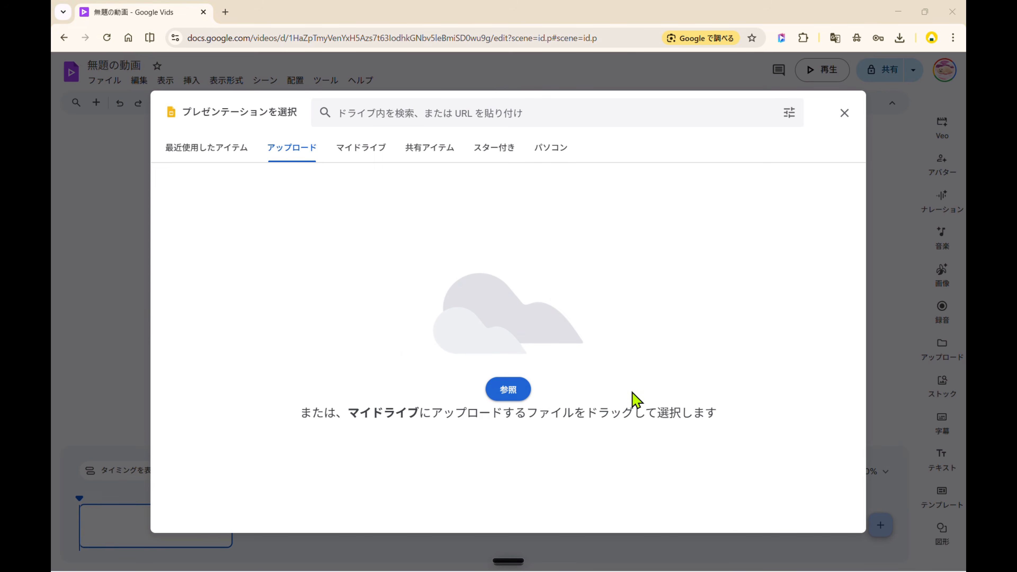
click(168, 95)
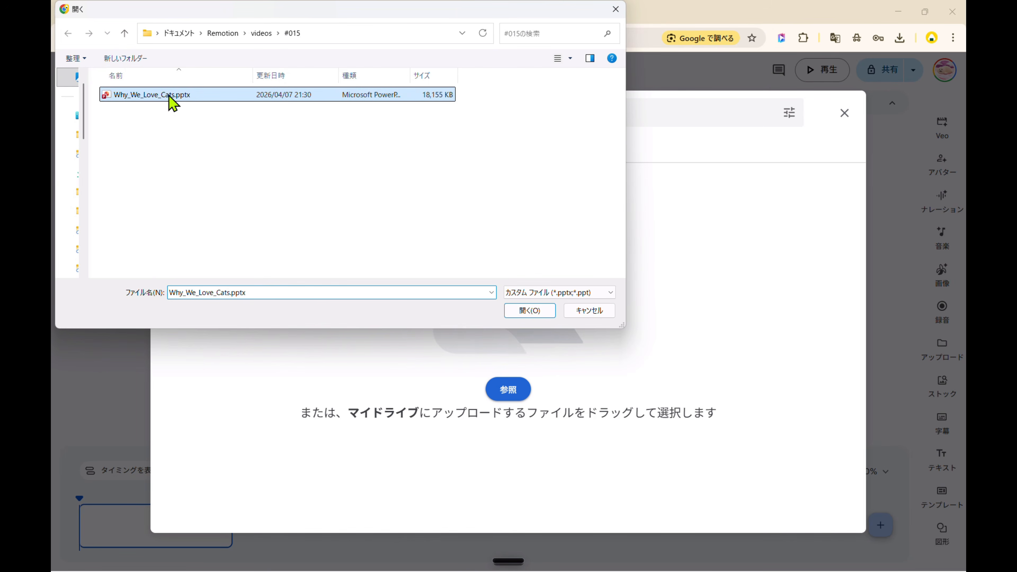
click(530, 311)
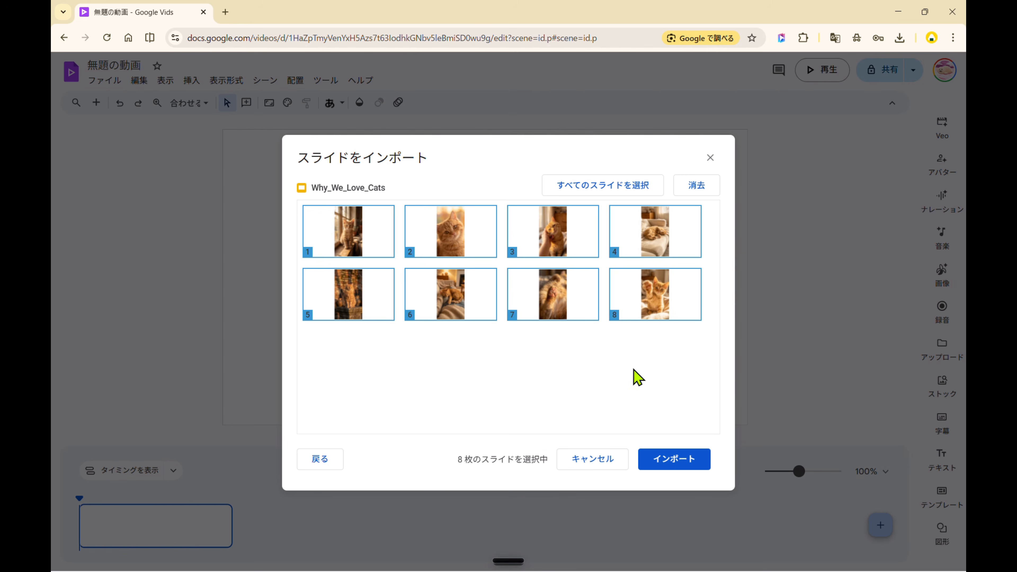
- Import the eight selected slides into the video project and change the video size to 縦向き 9:16
click(663, 459)
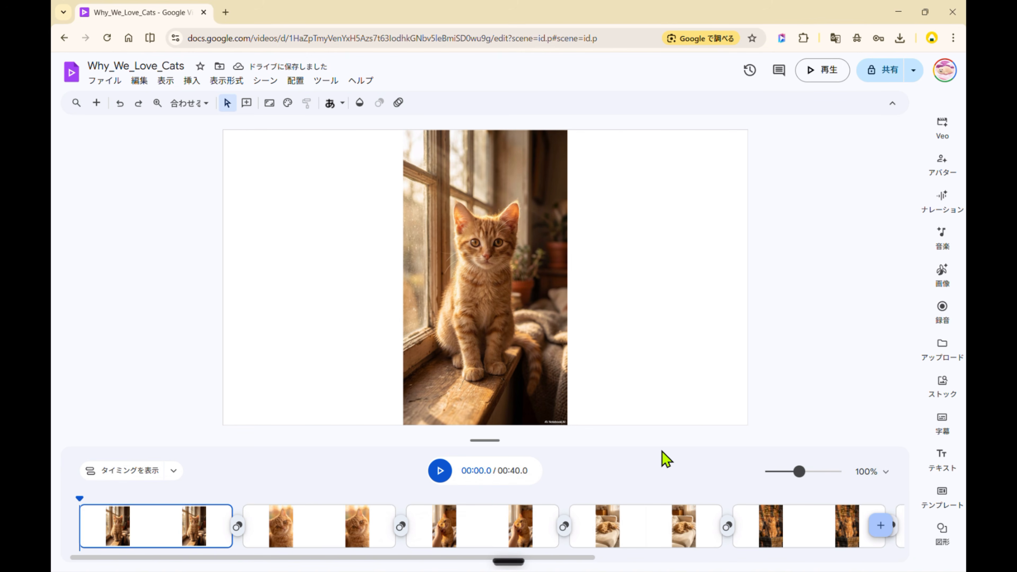
click(270, 104)
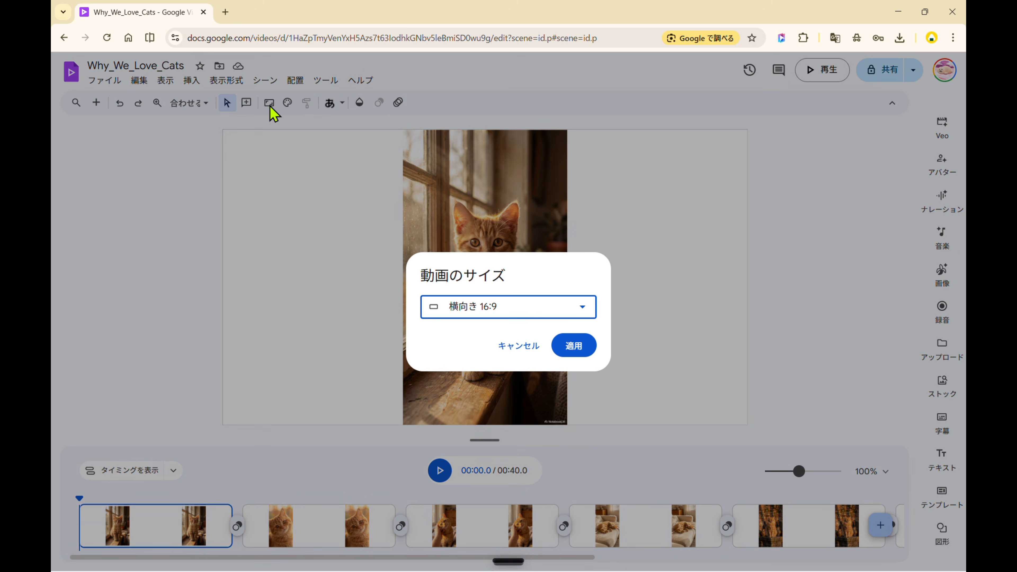
click(580, 314)
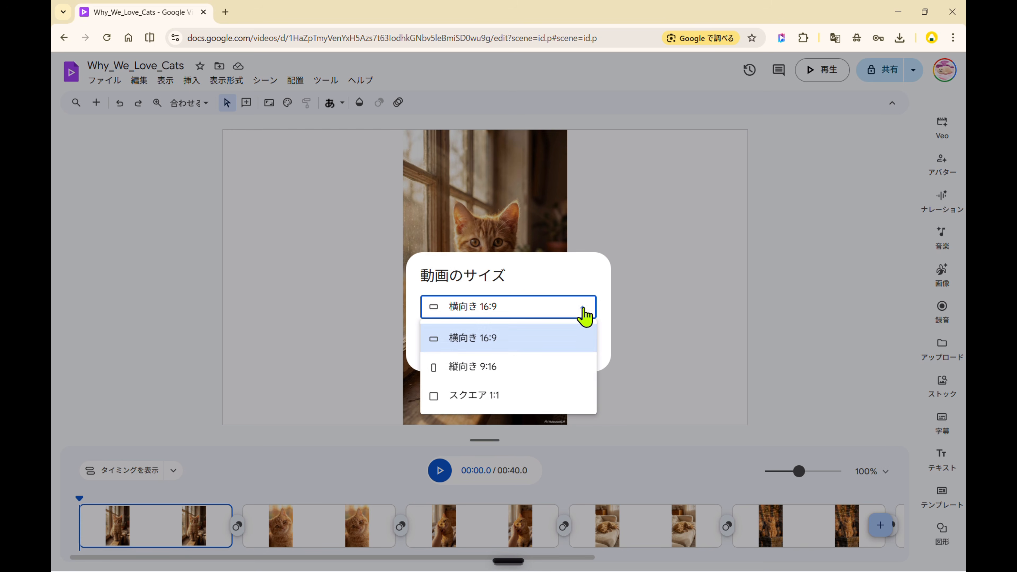
click(511, 373)
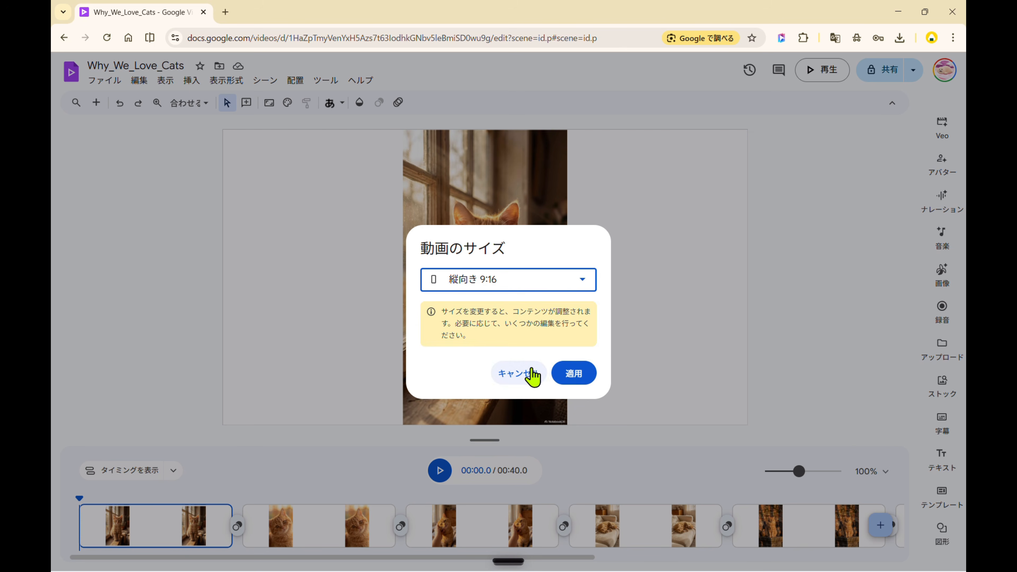
click(572, 376)
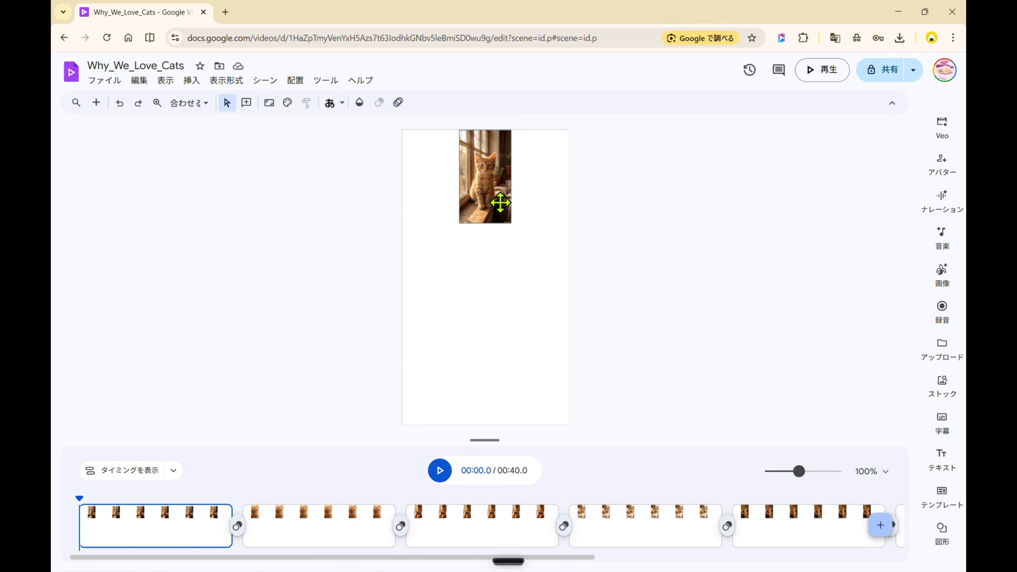
- Animate the first scene's kitten image with Veo using the Cut 1 prompt from NotebookLM, and insert the generated clip in place of the still image
click(492, 189)
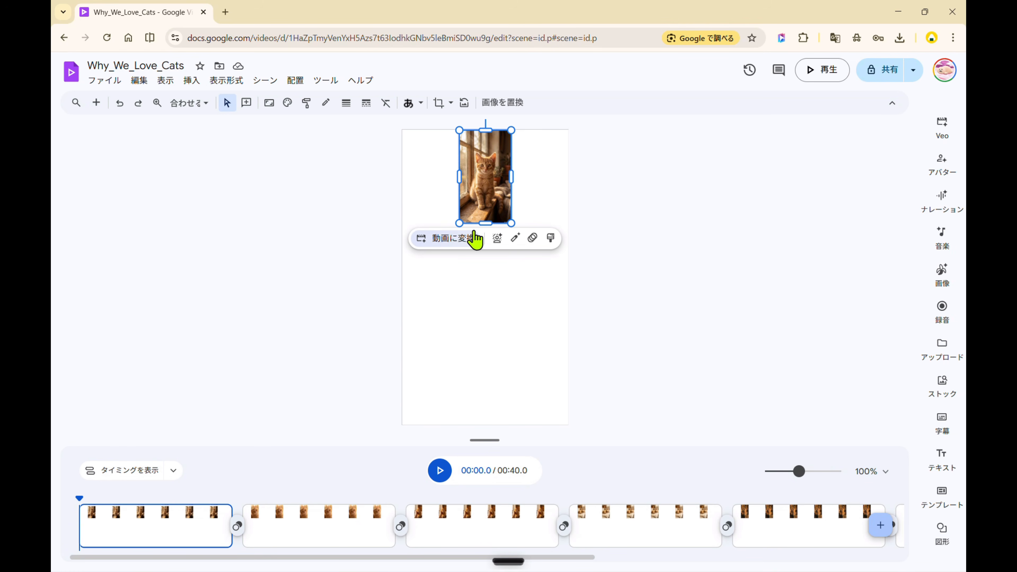
click(447, 249)
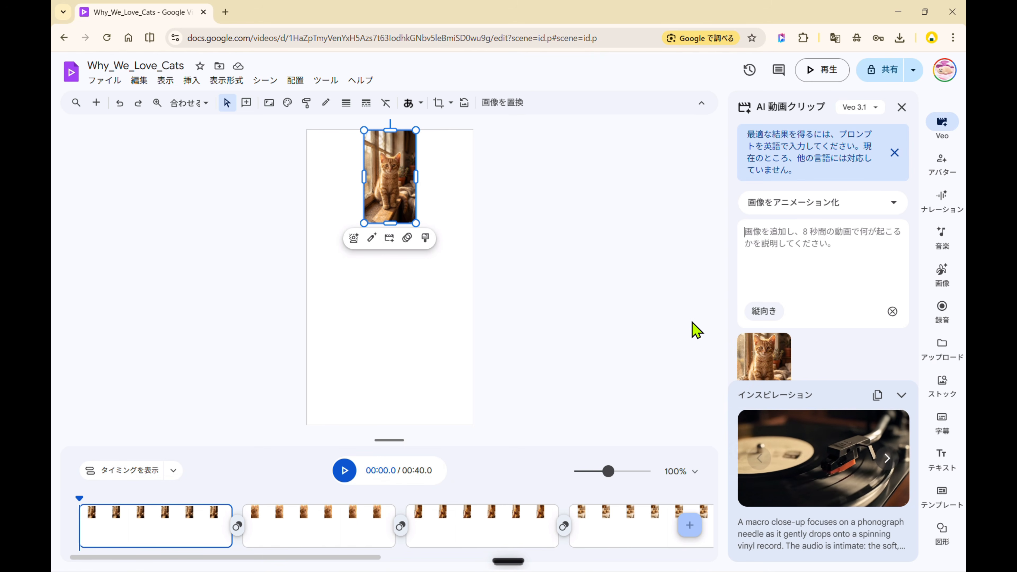
click(900, 395)
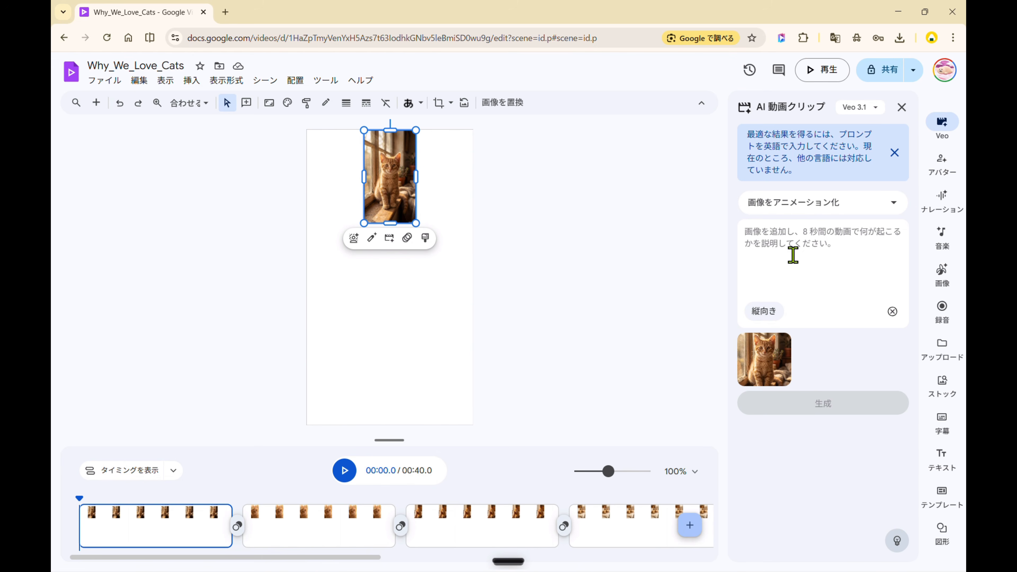
key(alt+Tab)
drag(559, 155, 530, 172)
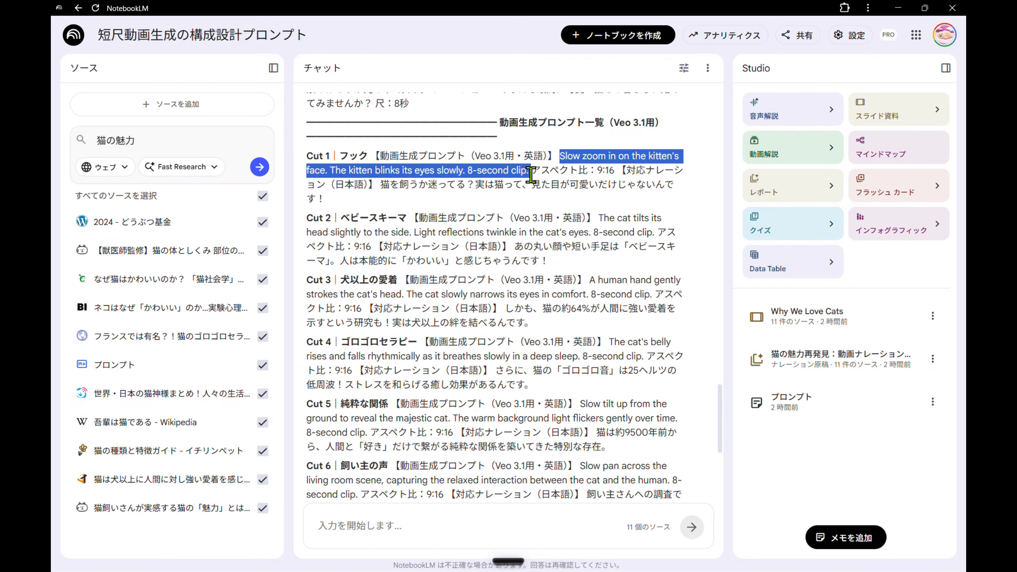
key(alt+Tab)
key(ctrl+v)
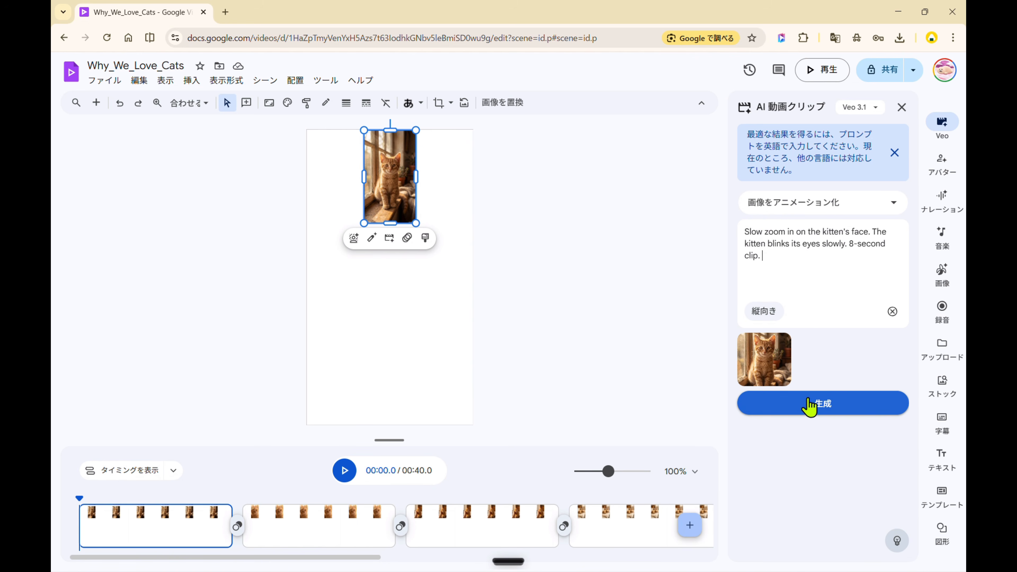
click(809, 407)
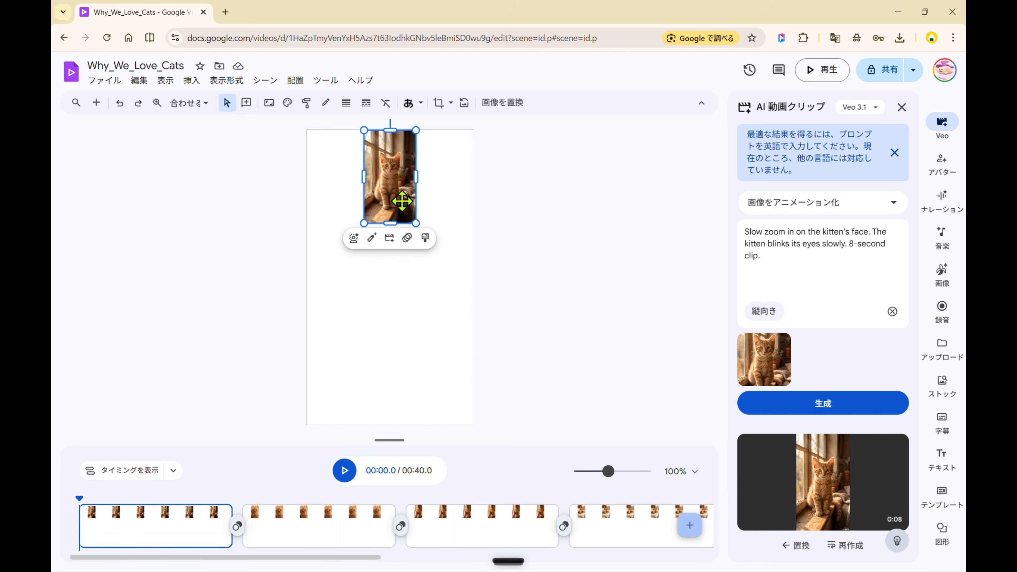
key(Delete)
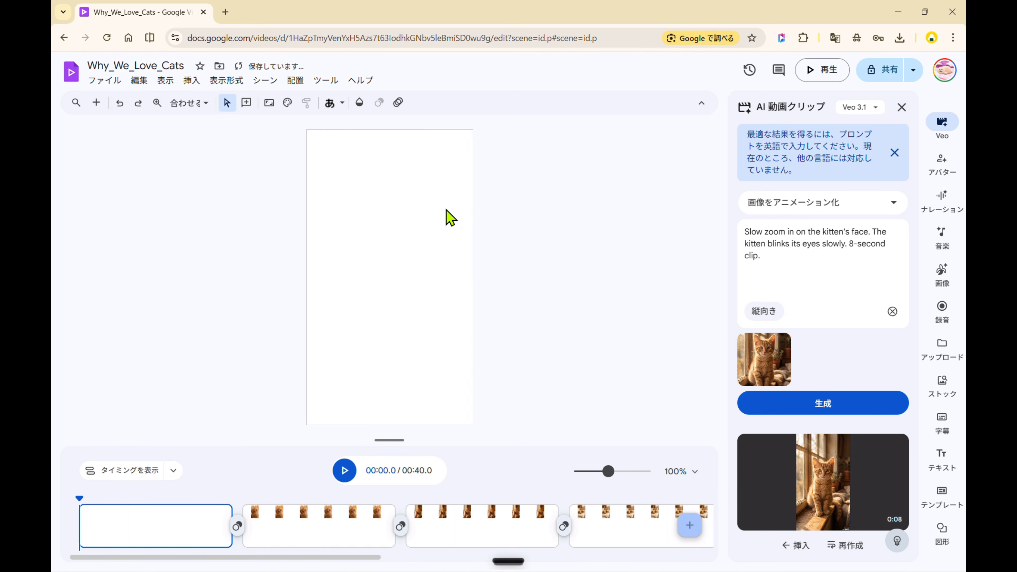
click(801, 547)
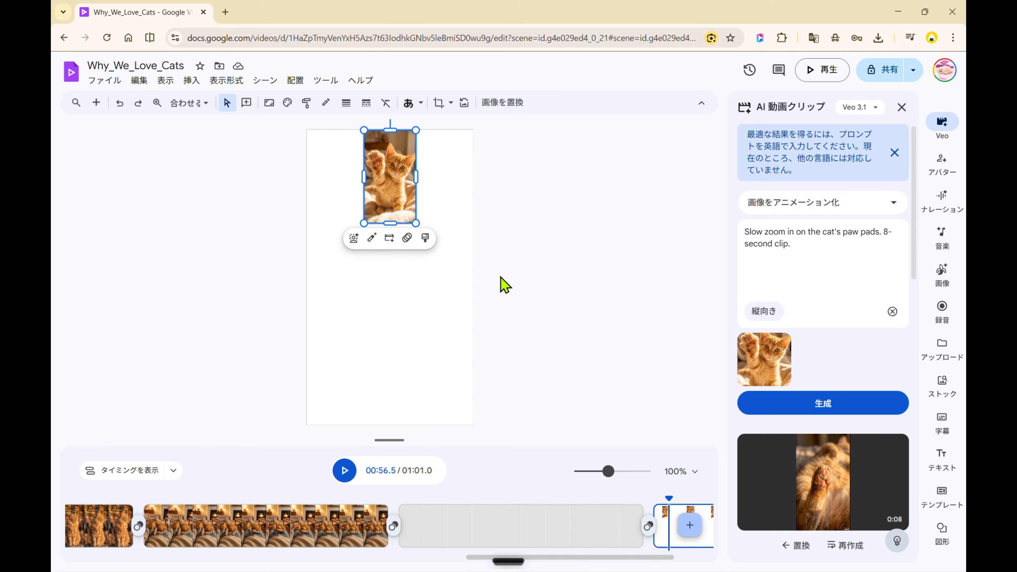
- Copy the English Cut 8 video prompt from NotebookLM, replace the existing Veo prompt with it, and generate the last scene's clip
key(alt+Tab)
drag(552, 416, 445, 445)
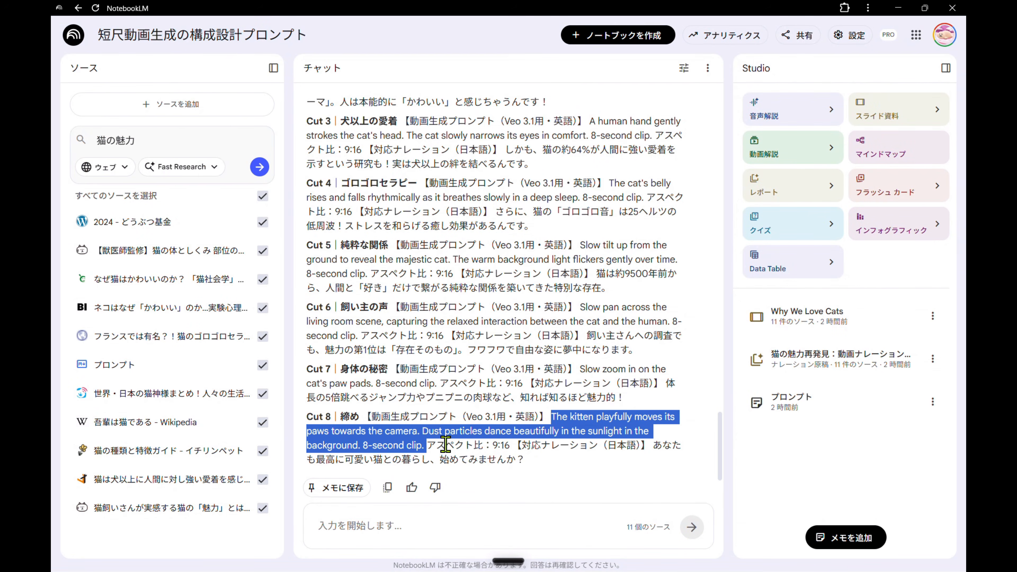
key(ctrl+c)
key(alt+Tab)
key(ctrl+a)
key(ctrl+v)
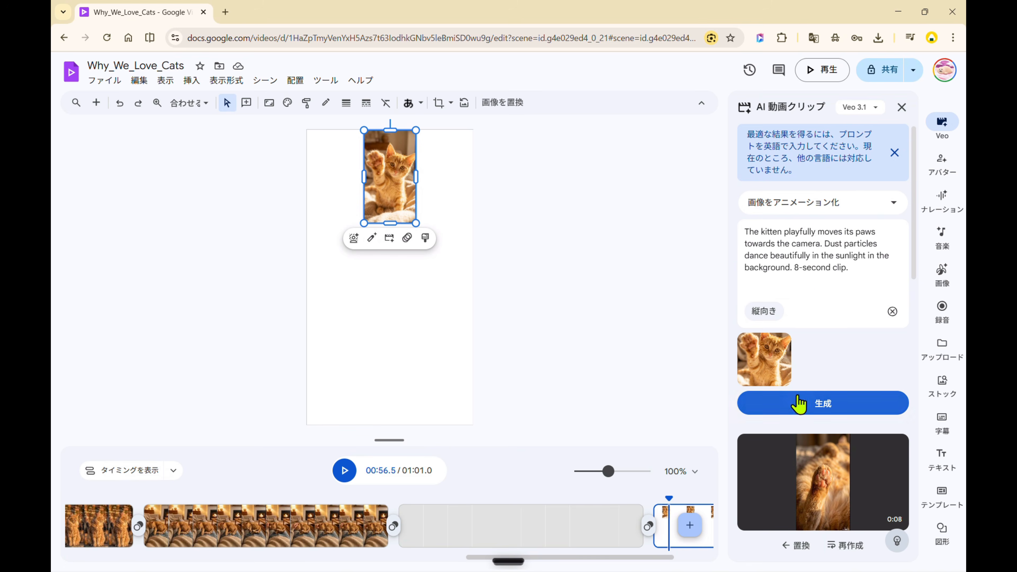
click(799, 402)
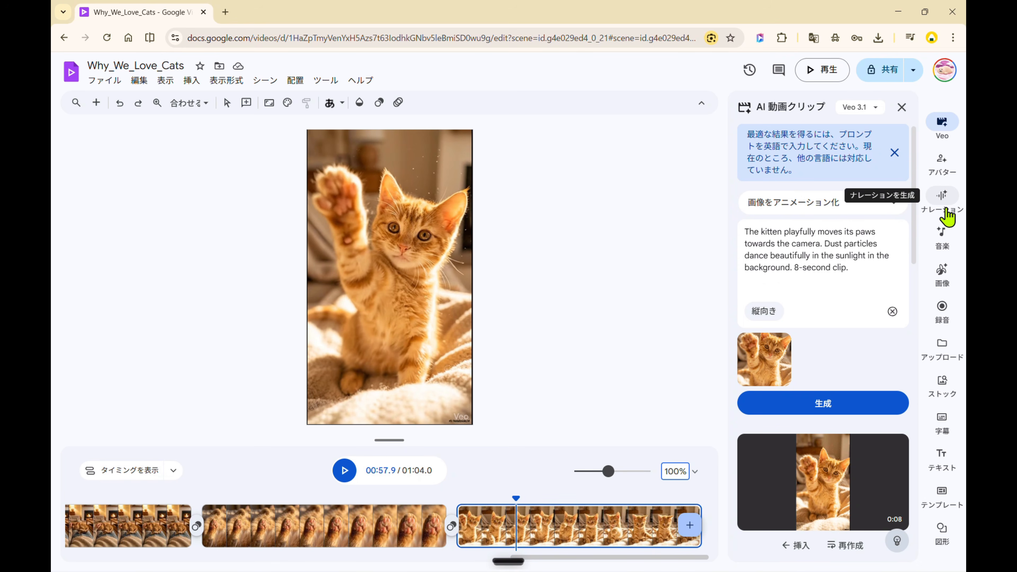
- Browse the preset AI avatars and select アレクシス as the avatar
click(937, 167)
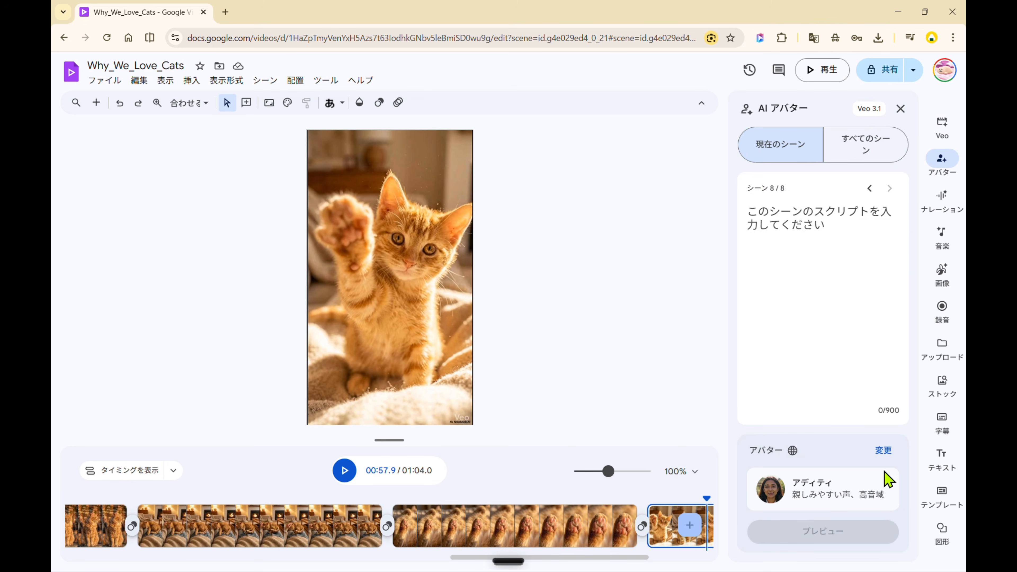
click(883, 450)
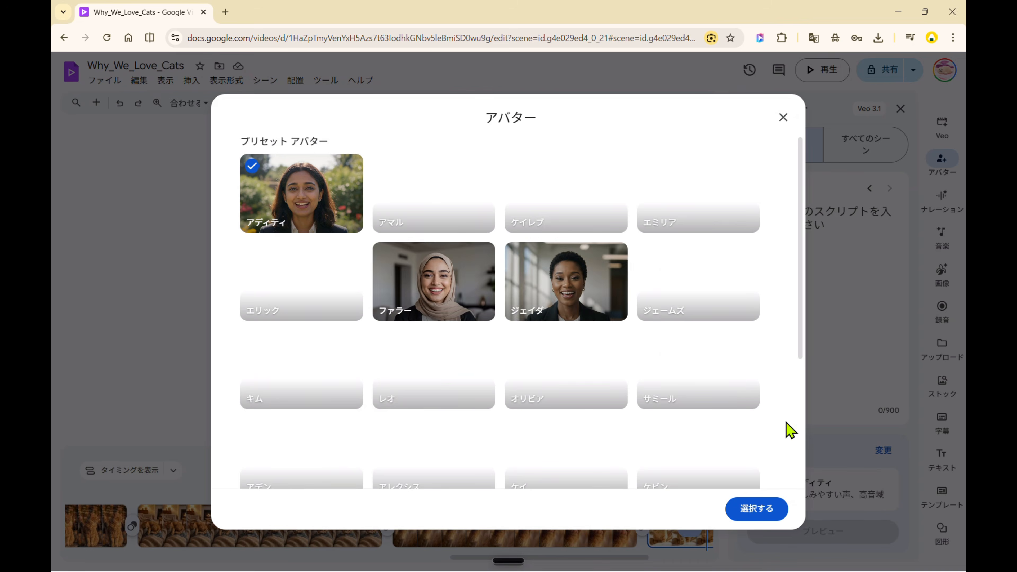
scroll(543, 376, down, 3)
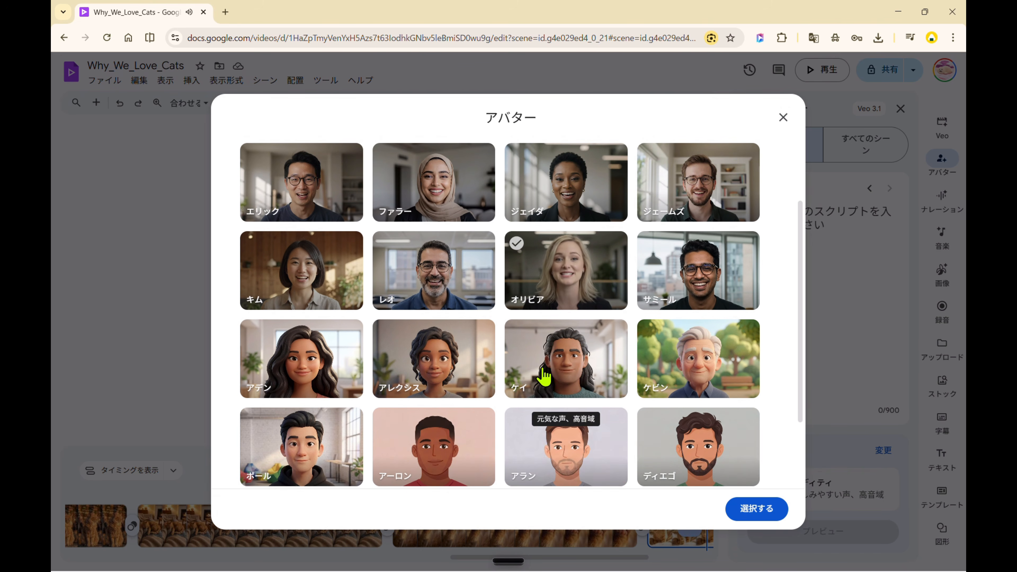
scroll(544, 377, down, 3)
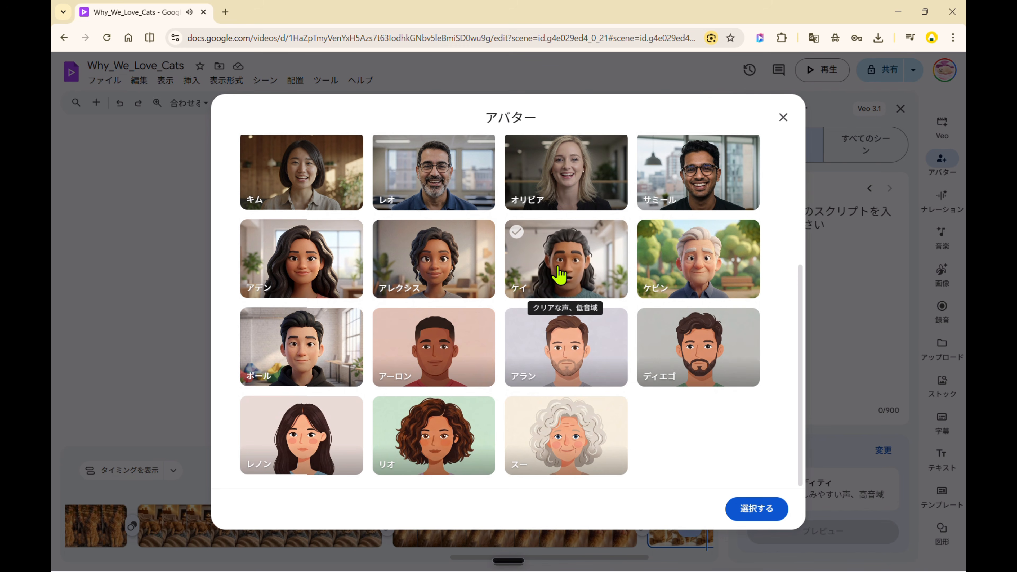
click(452, 280)
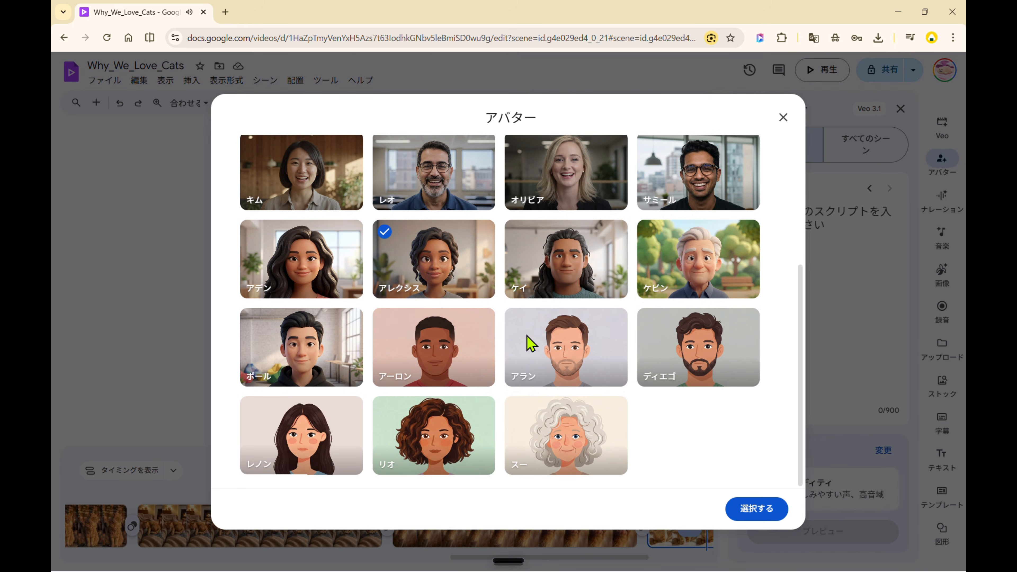
click(752, 506)
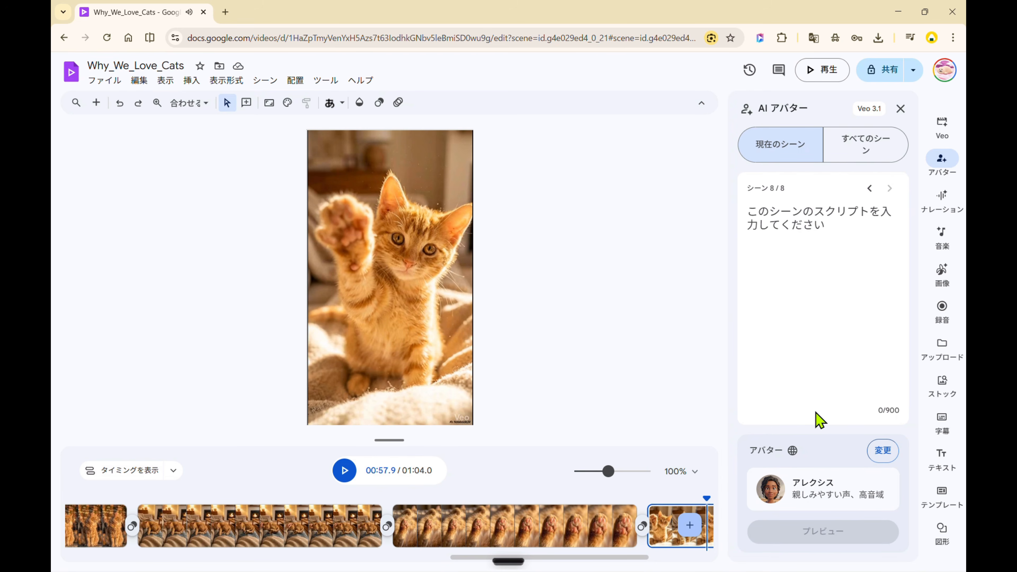
- Copy the Cut 1 narration text from NotebookLM's 猫の魅力再発見 report into the AI narration script for scene 1 in Vids
click(944, 200)
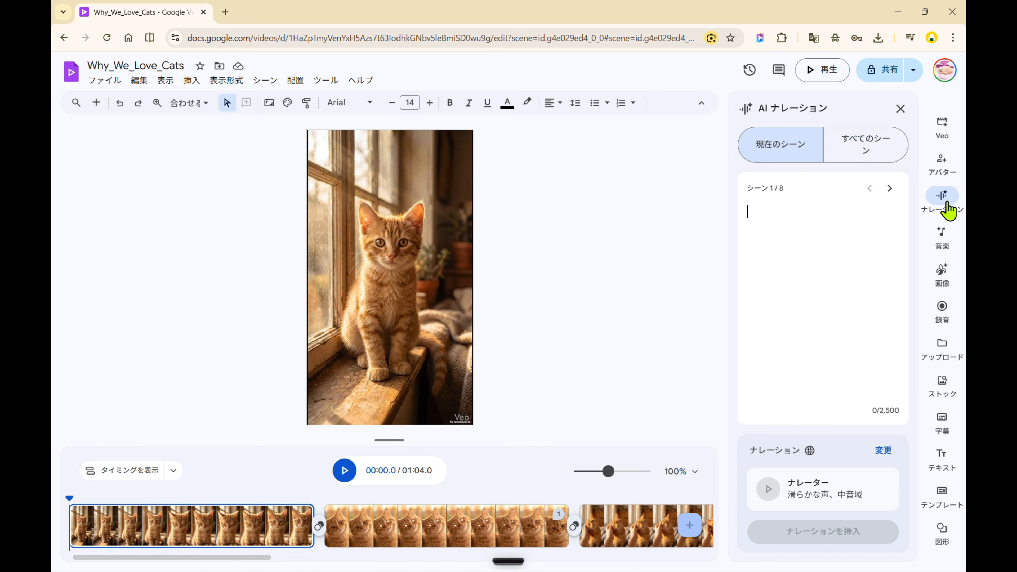
key(alt+Tab)
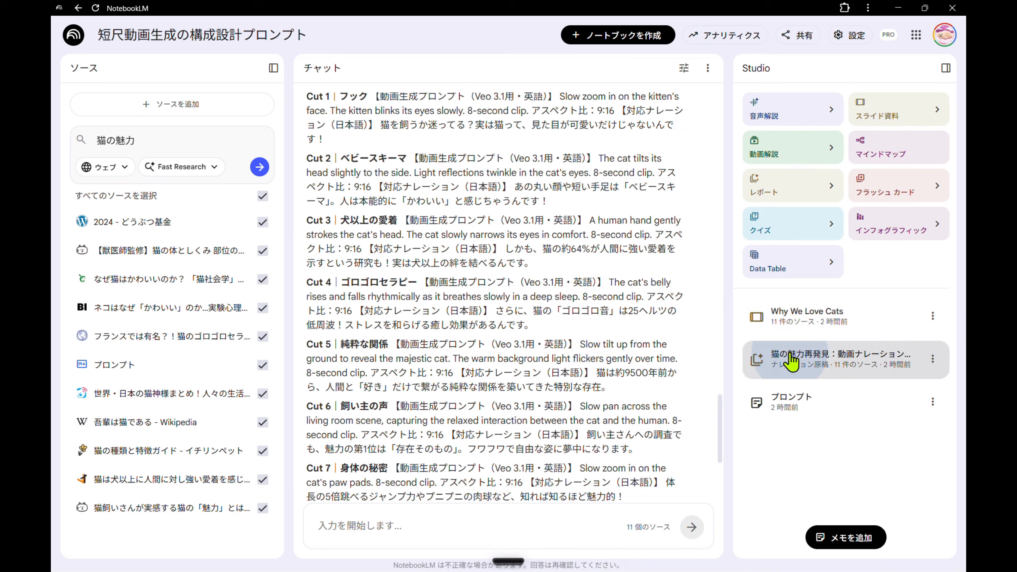
click(797, 358)
drag(704, 191, 813, 199)
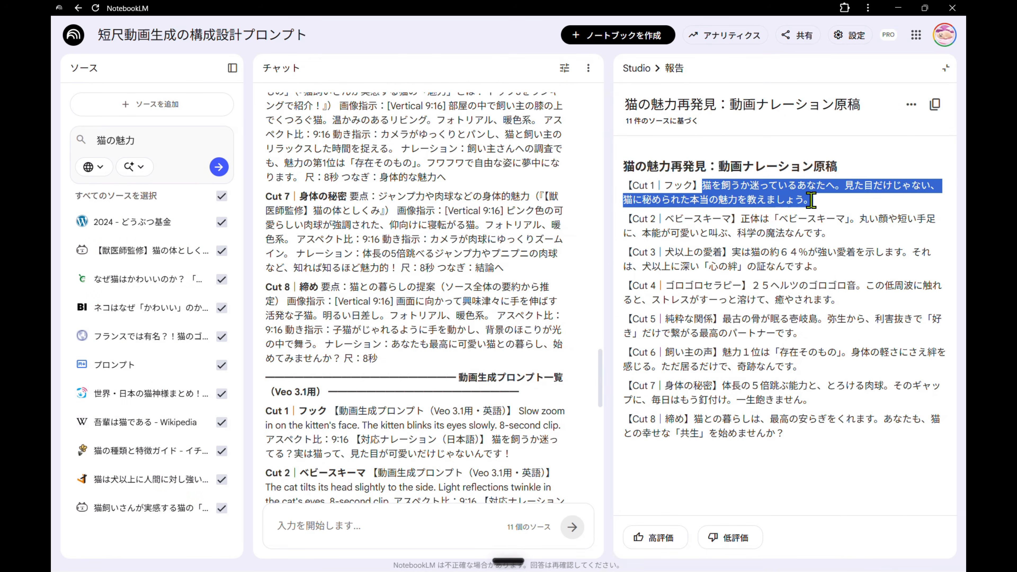
key(alt+Tab)
right_click(773, 238)
click(797, 287)
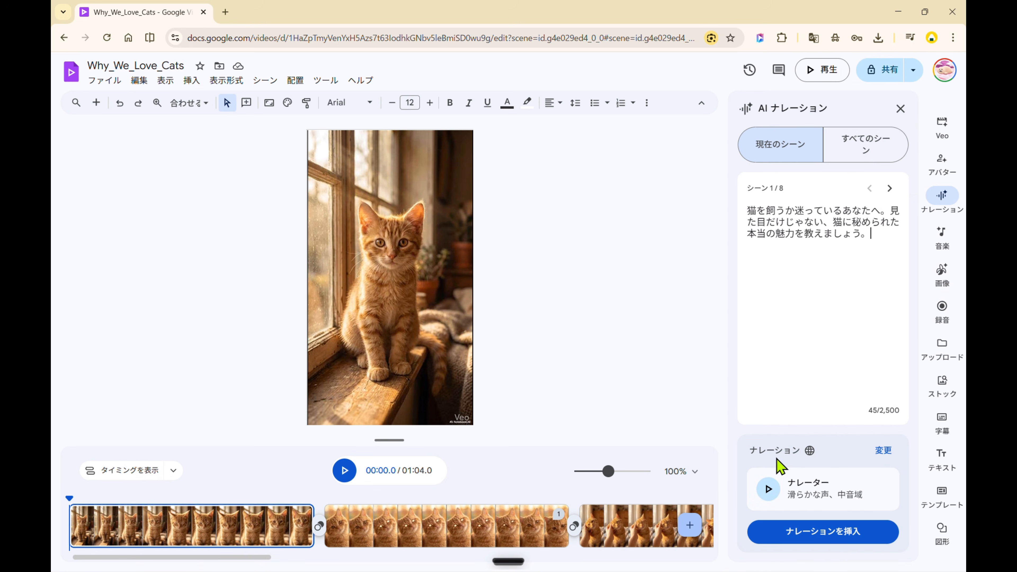
- Change the narration voice to 教育者 and insert the narration into scene 1
click(883, 450)
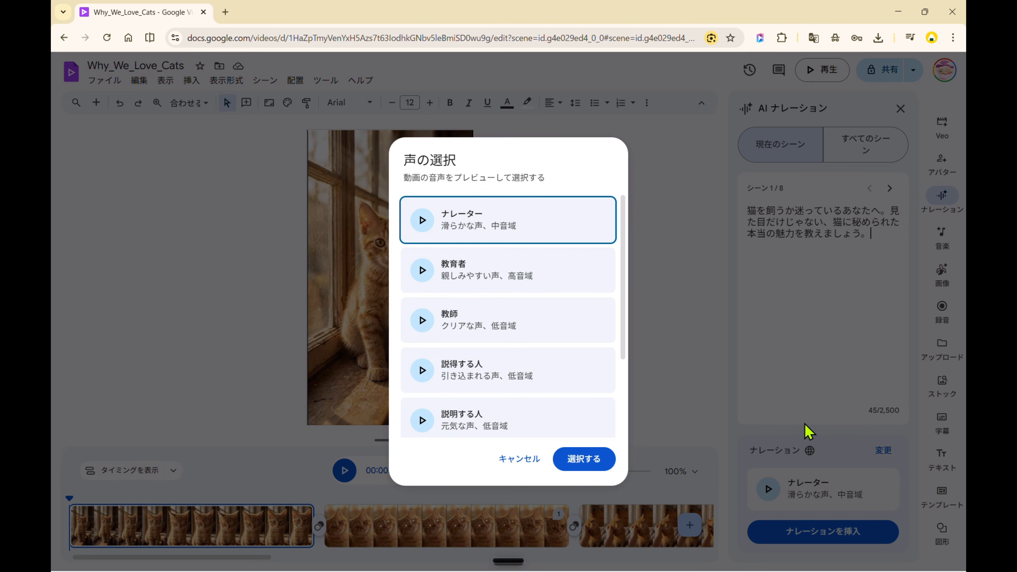
click(485, 271)
click(486, 271)
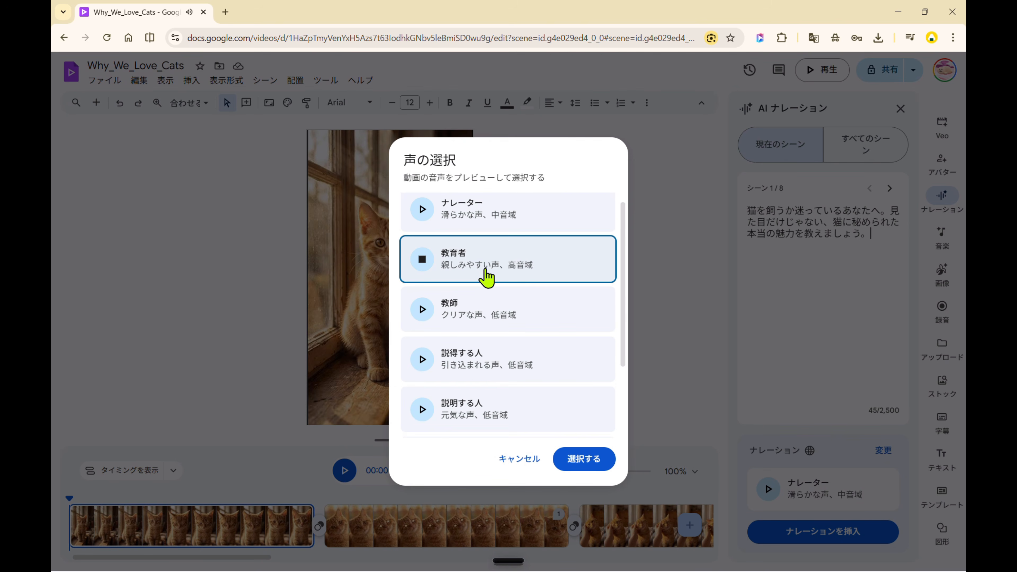
click(588, 468)
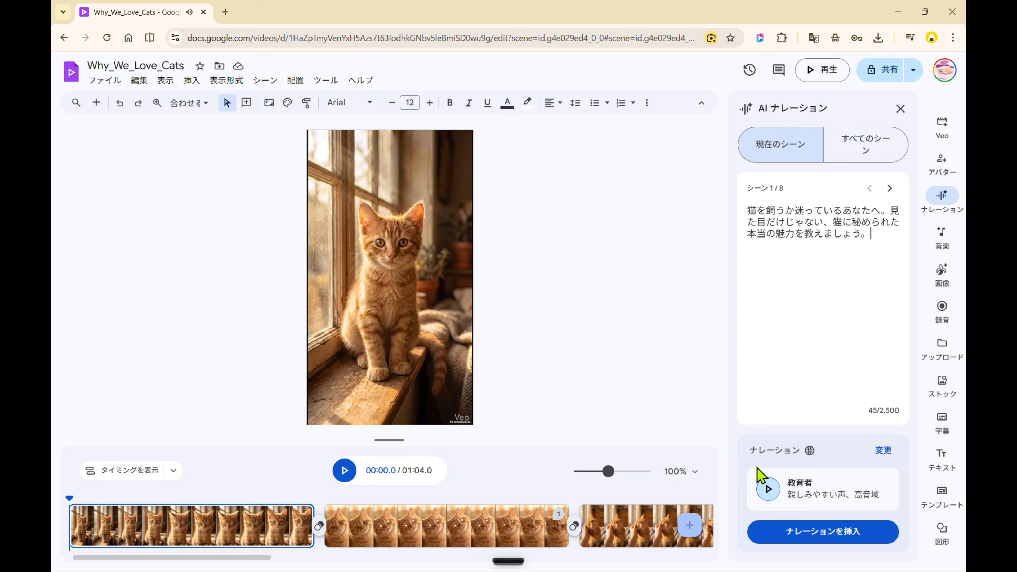
click(813, 537)
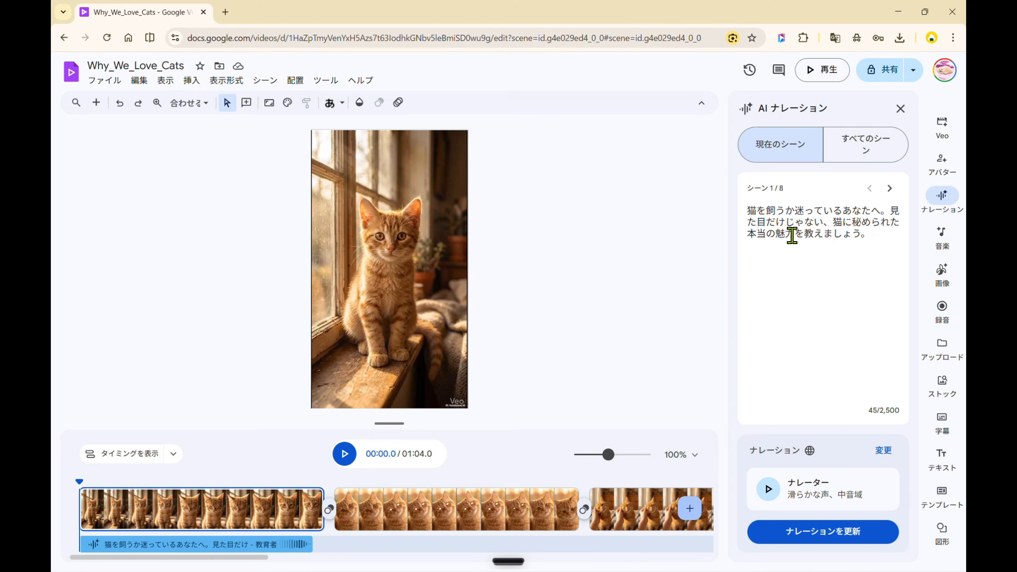
- Paste the Cut 2 narration beginning 正体は「ベビースキーマ」 into scene 2's script and insert the narration
click(889, 188)
click(817, 239)
key(ctrl+v)
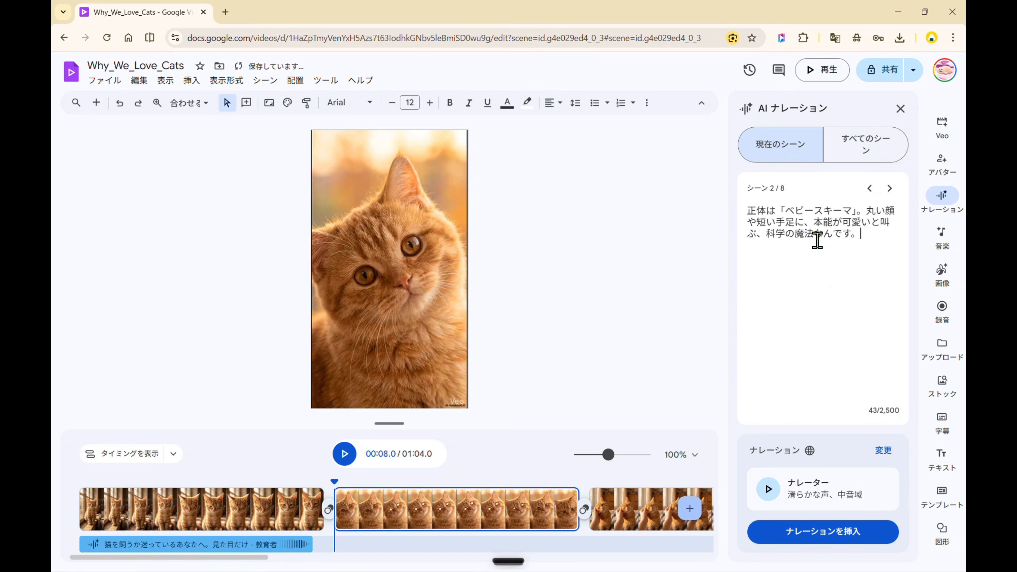
click(806, 545)
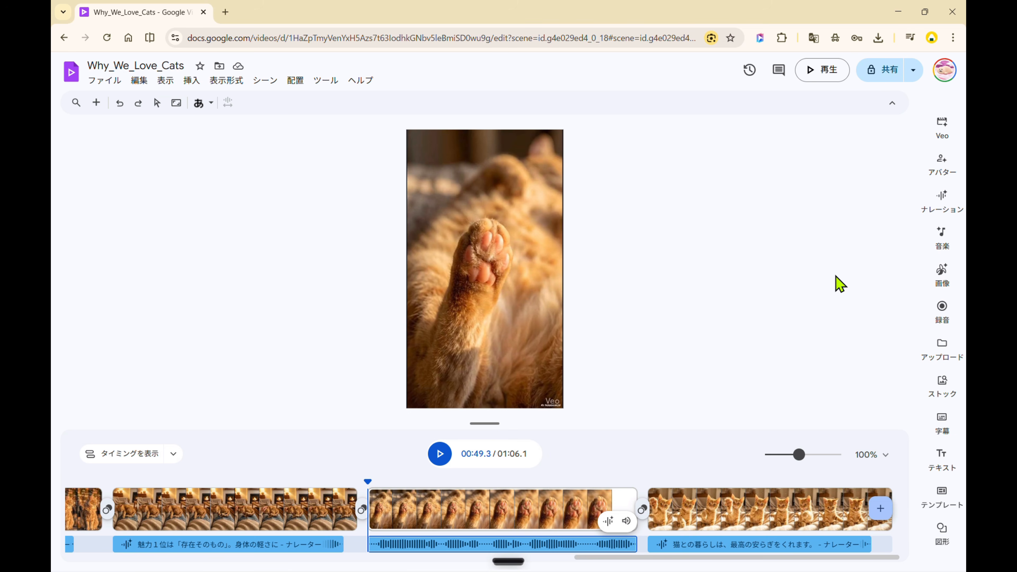
- Generate a full-length (曲全体) background track from the music prompt チルなインストルメンタル
click(945, 238)
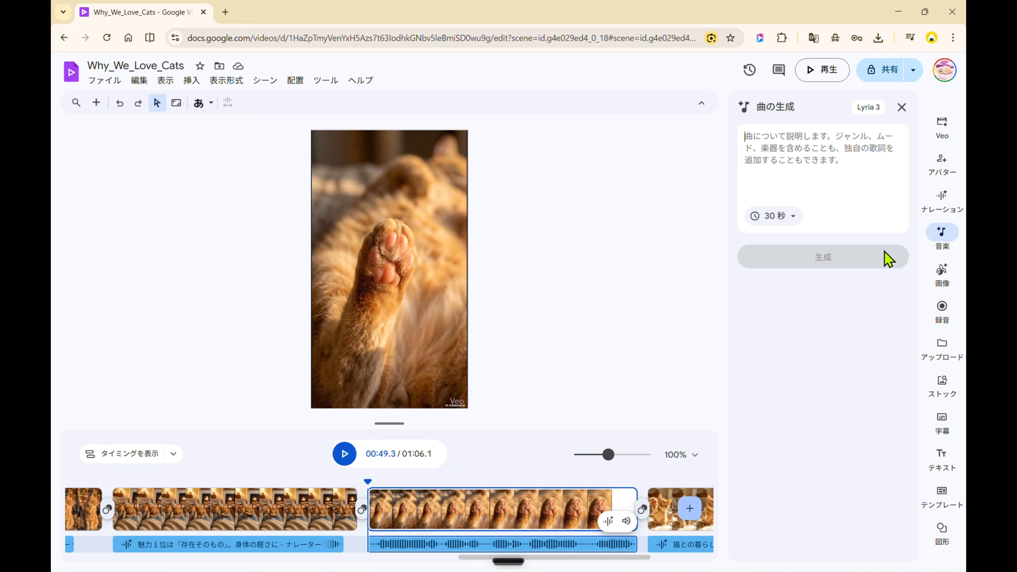
click(766, 171)
text(insutorumen)
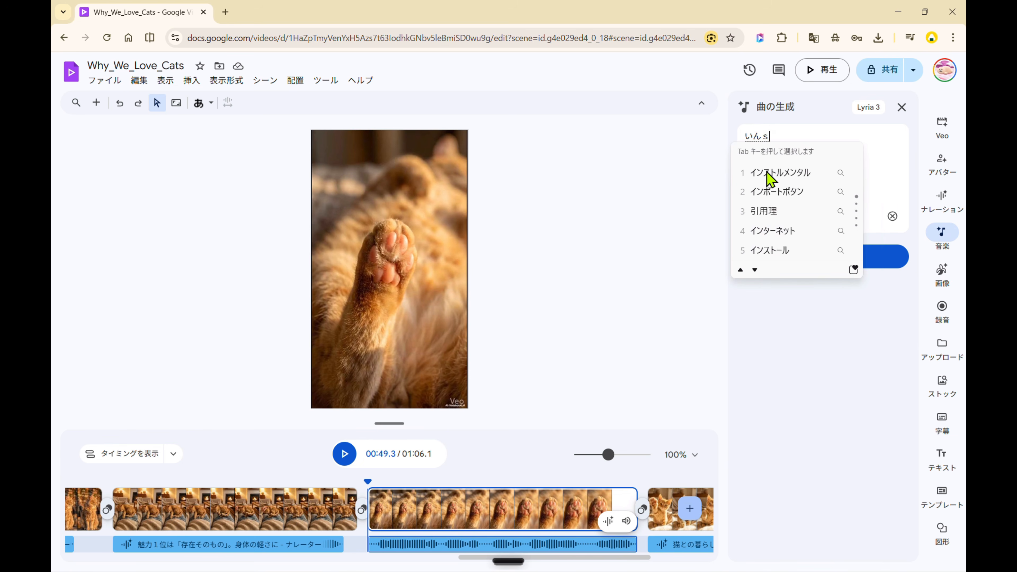
text(taru)
click(769, 178)
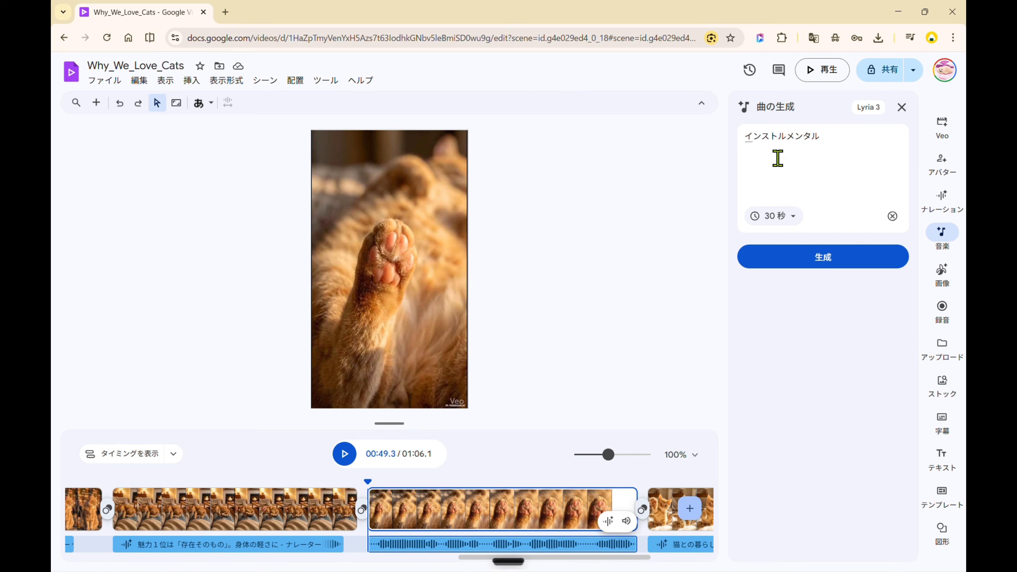
click(745, 138)
text(chiruna)
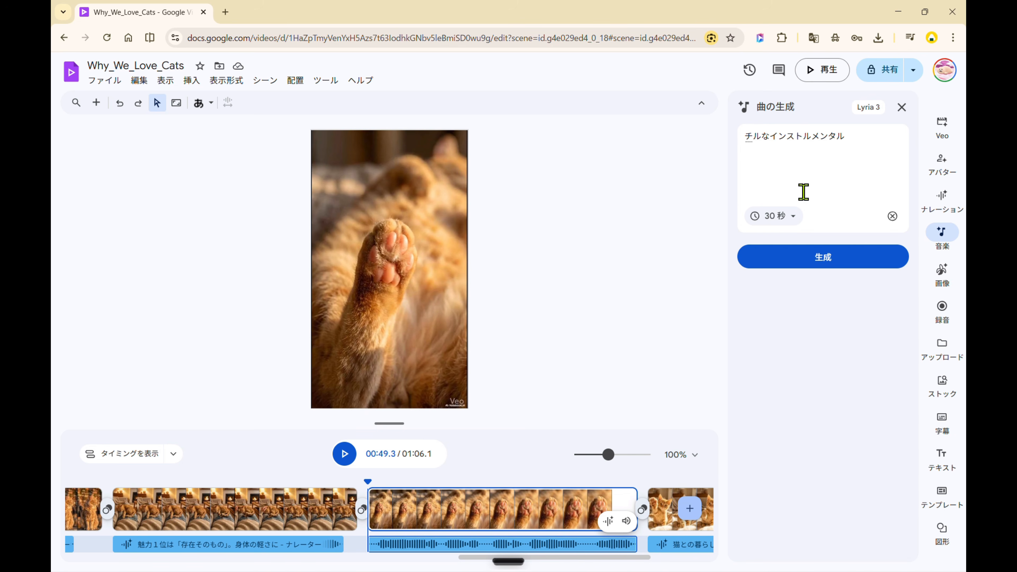
click(793, 216)
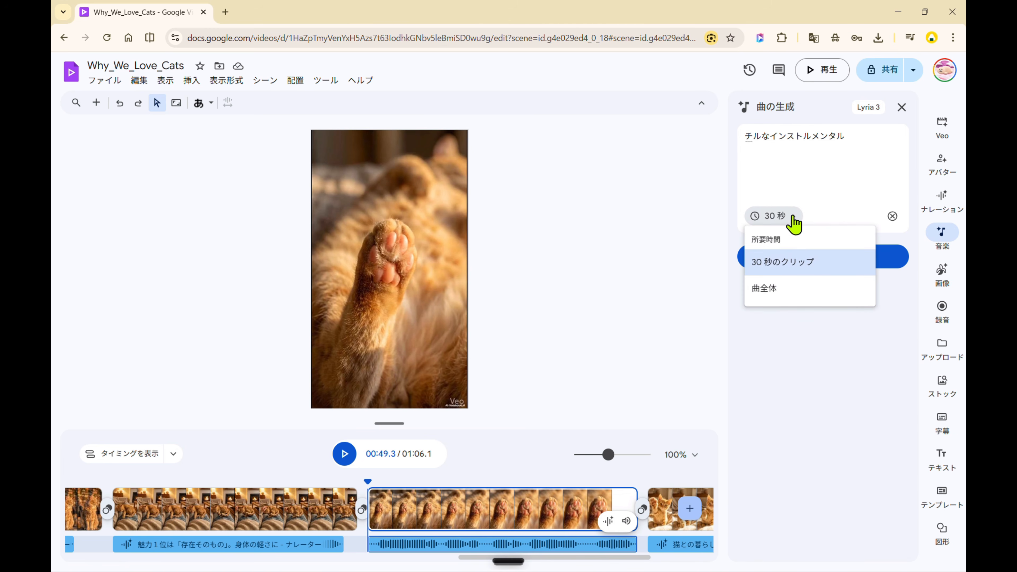
click(777, 289)
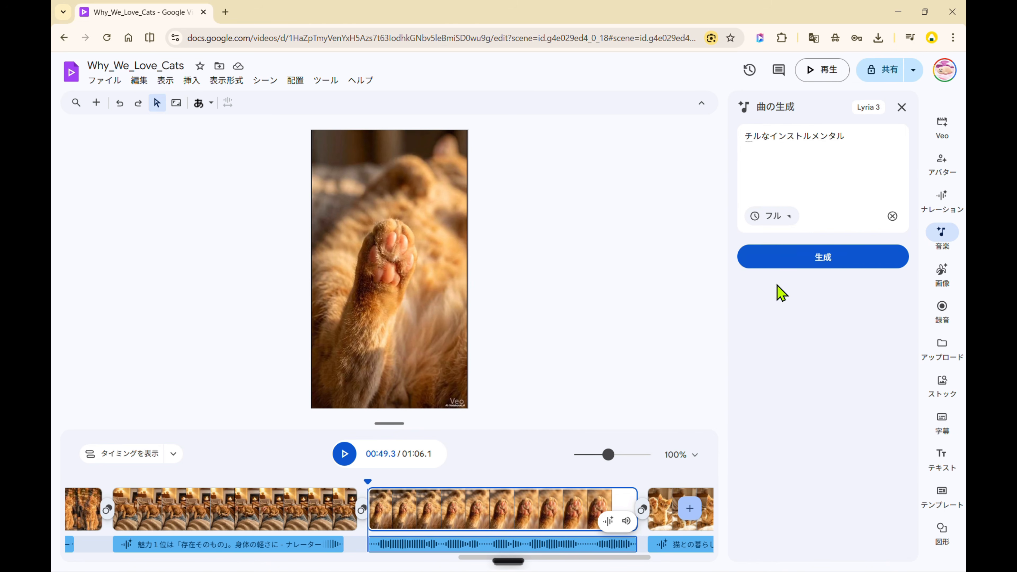
click(778, 262)
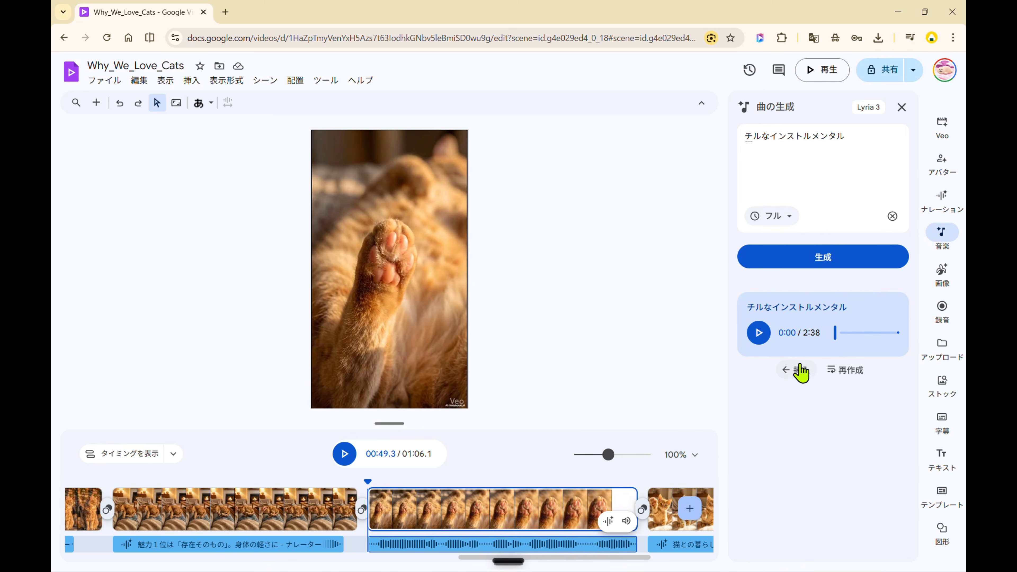
- Insert the generated music into the video and move it to the start of the timeline at scene 1
click(799, 378)
scroll(556, 470, right, 10)
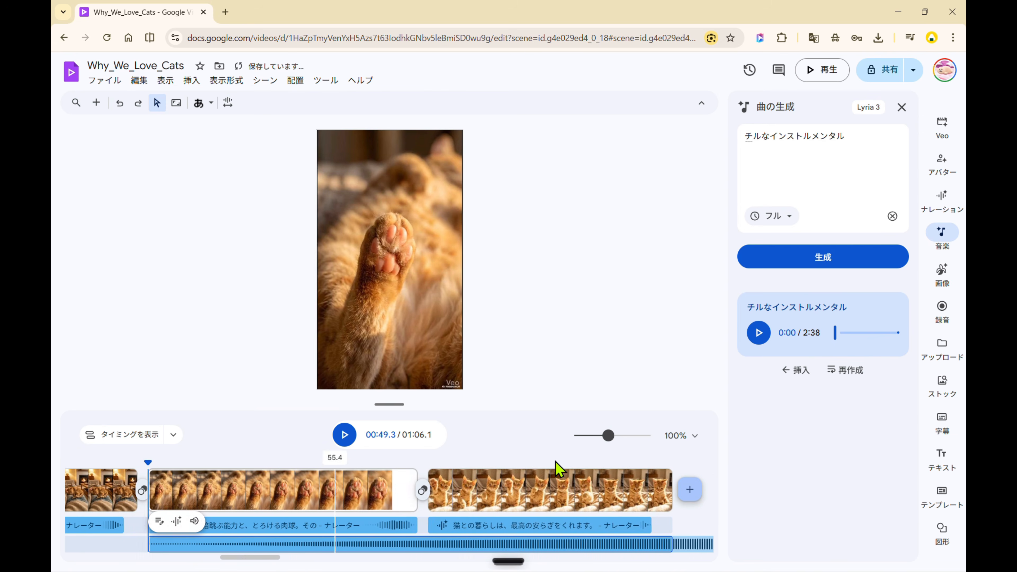
mouse_move(433, 543)
mouse_down()
mouse_move(52, 542)
mouse_move(63, 545)
mouse_up()
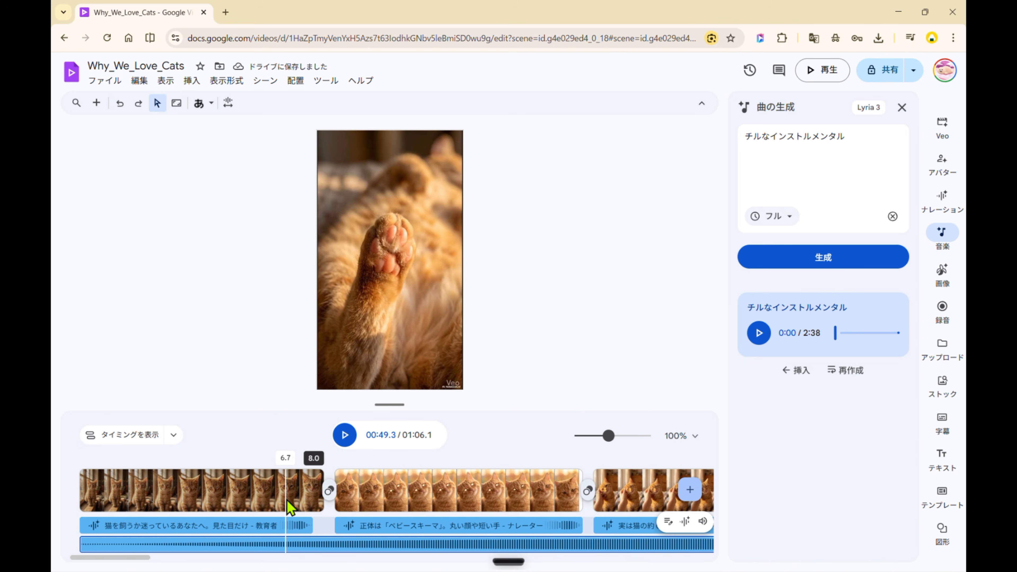
- Set auto-ducking to ナレーション for the narrations in scenes 1 to 3 and to バックグラウンド for the music track
right_click(282, 545)
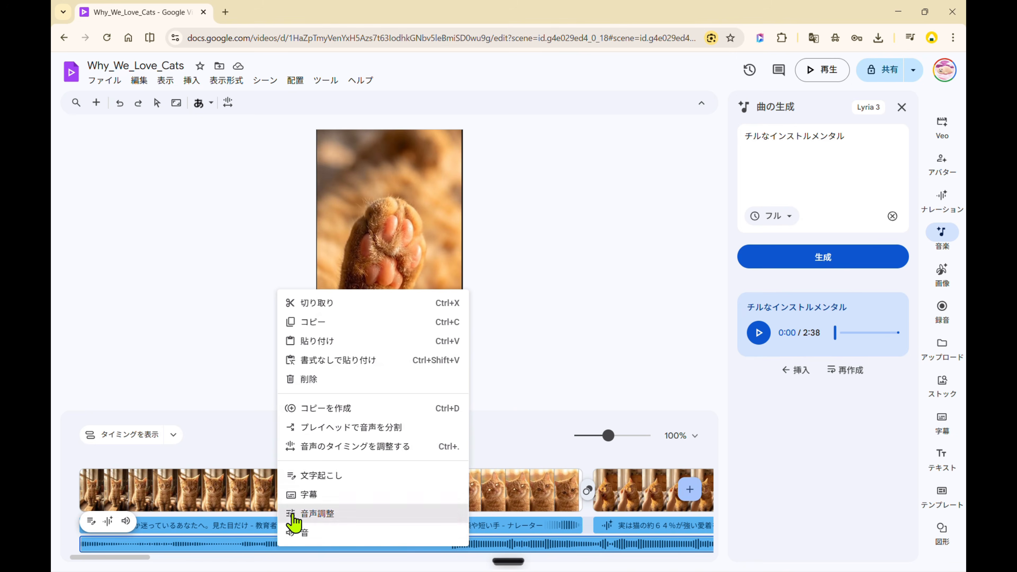
click(304, 465)
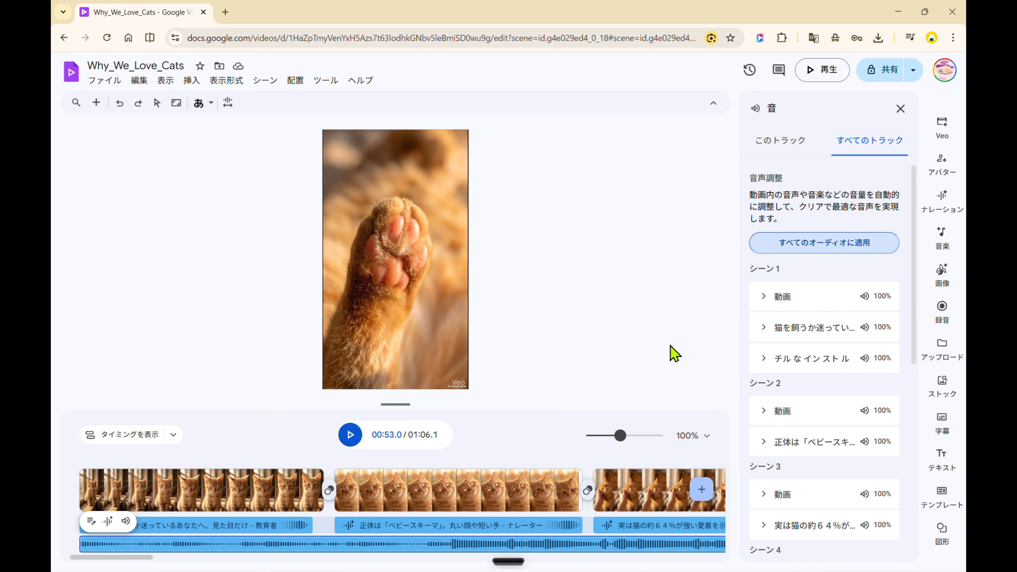
click(783, 144)
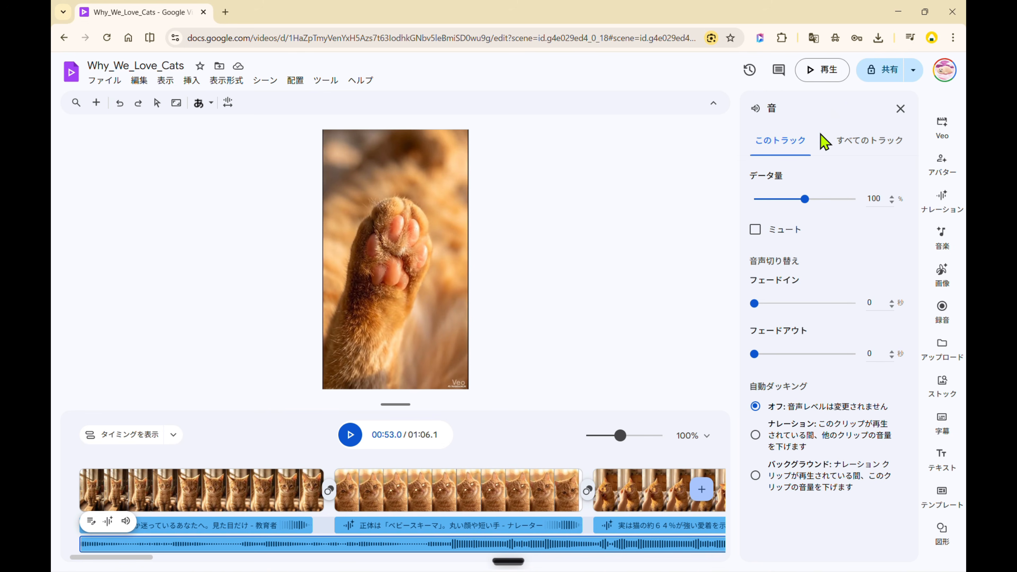
click(146, 526)
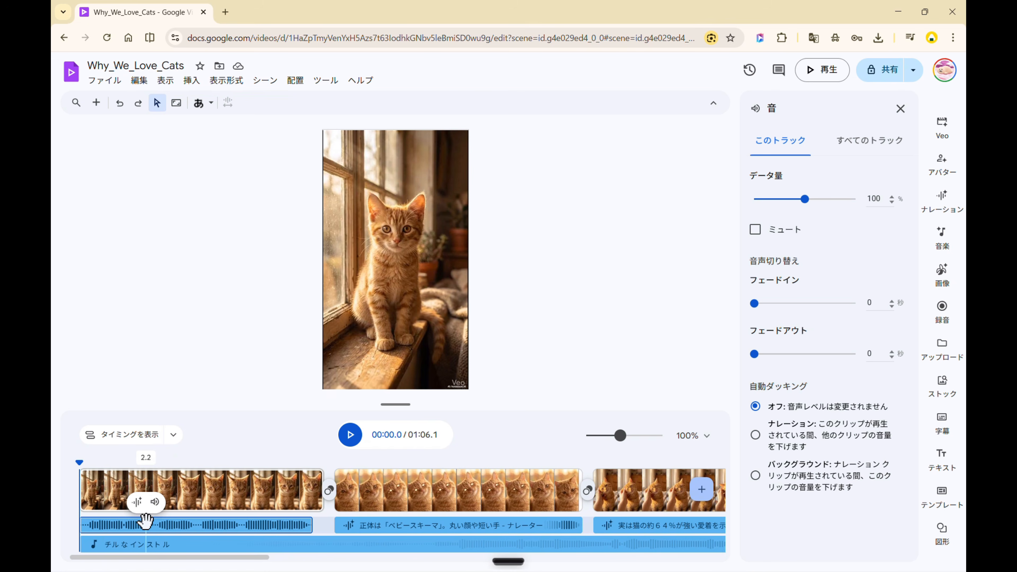
click(755, 436)
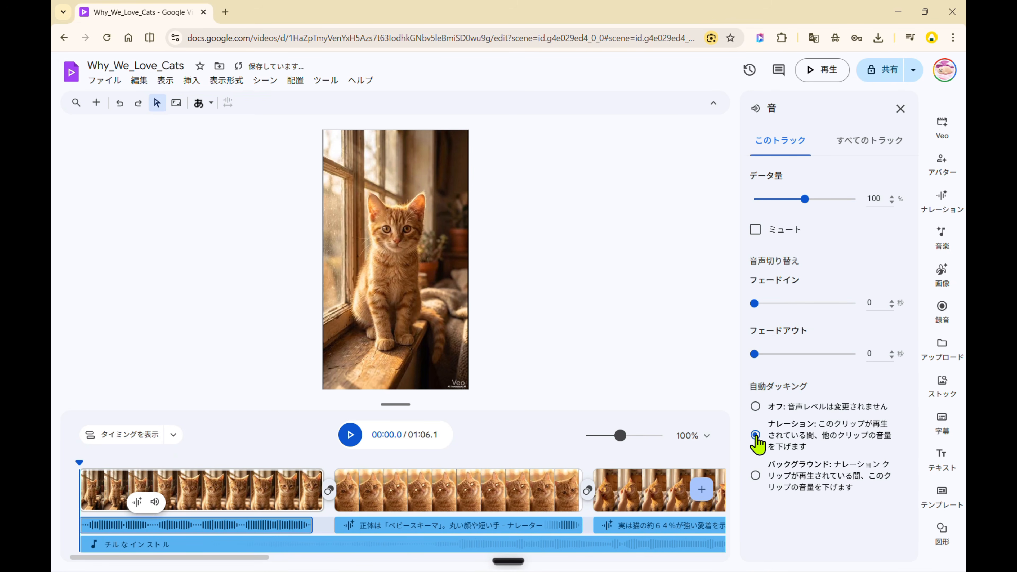
click(460, 527)
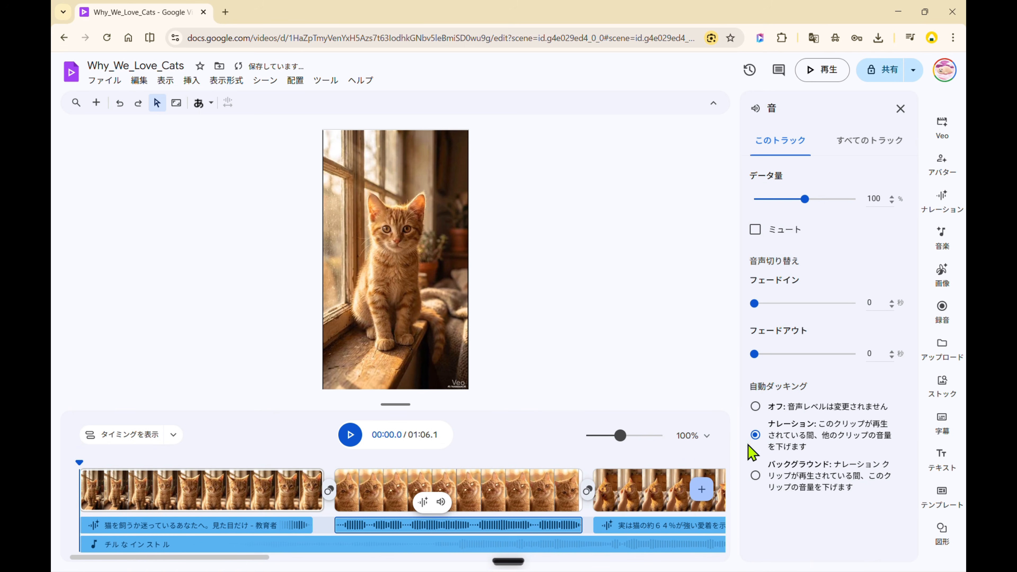
click(619, 523)
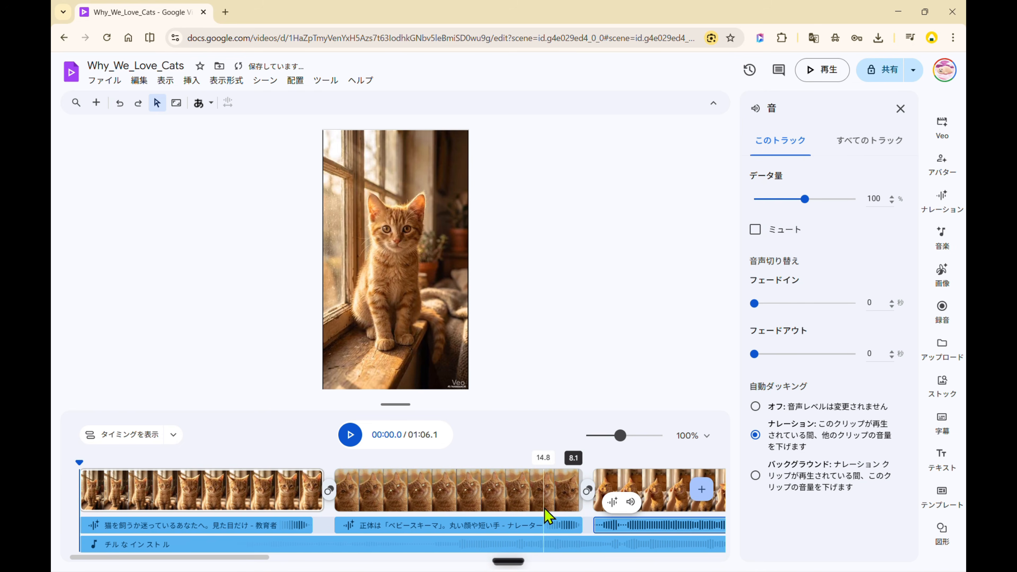
click(462, 543)
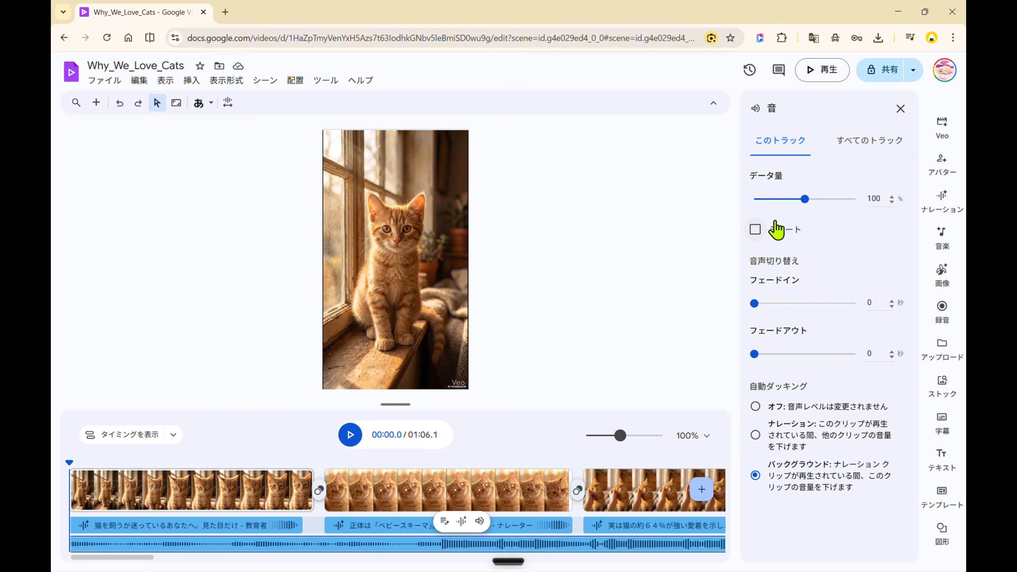
- Mute the video clips' own audio in scenes 1 and 2 within the all-tracks sound settings
click(880, 149)
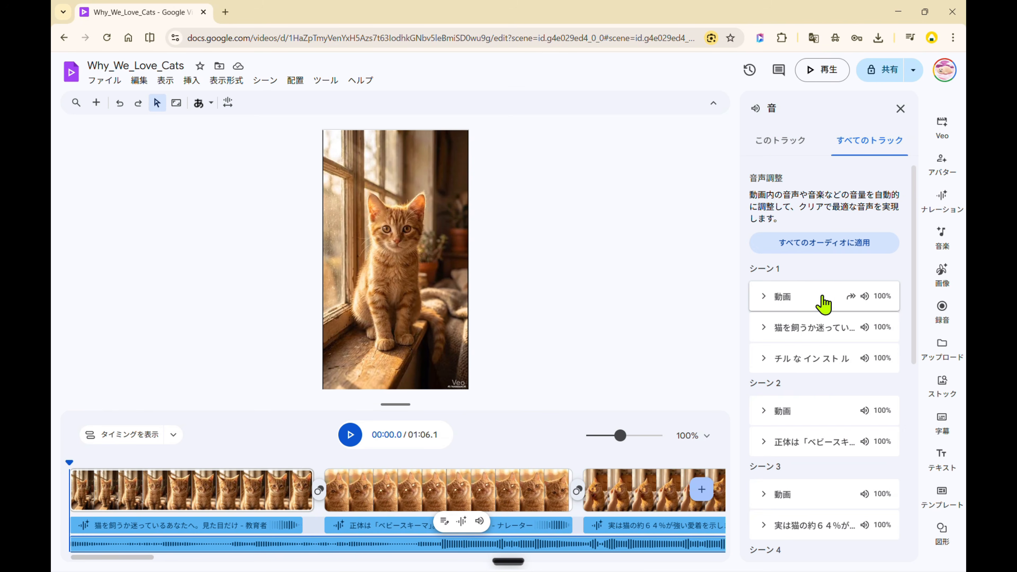
click(765, 301)
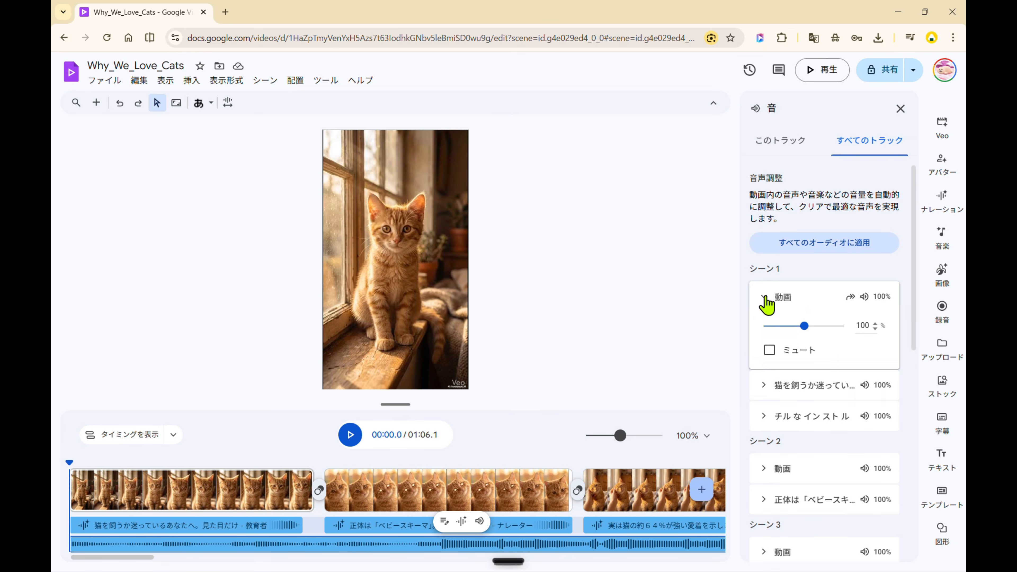
click(771, 350)
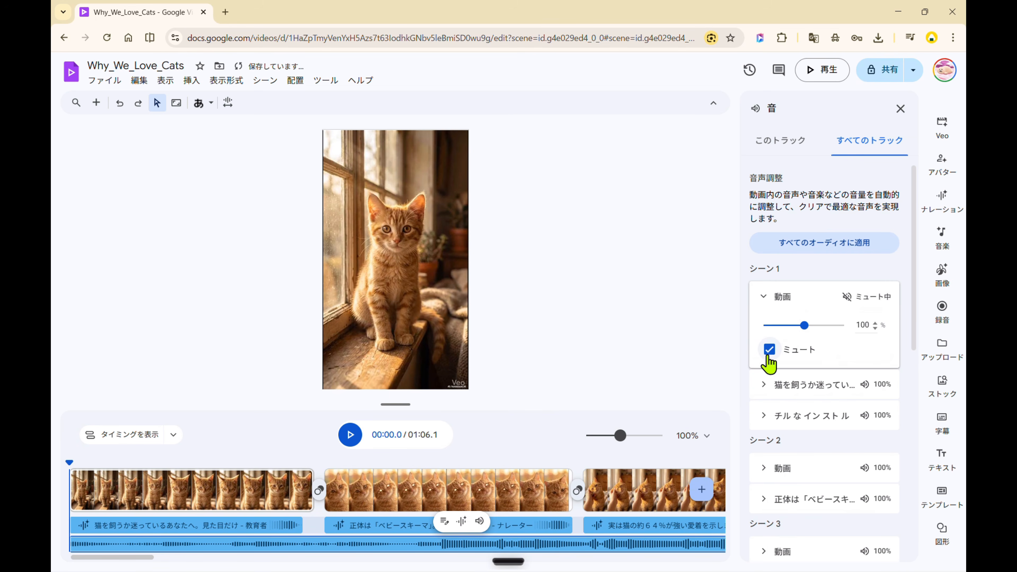
scroll(781, 424, down, 2)
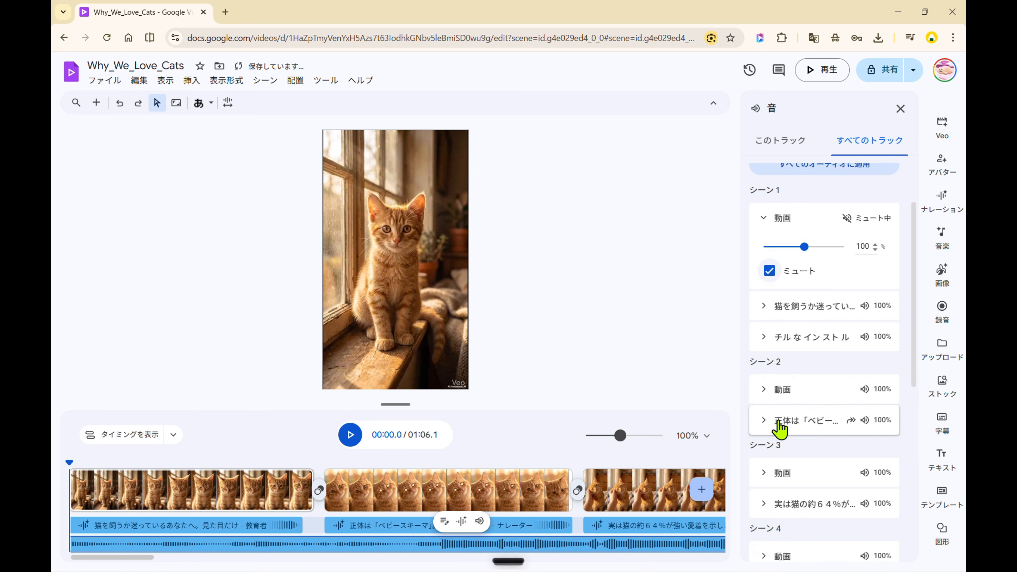
click(763, 397)
click(769, 442)
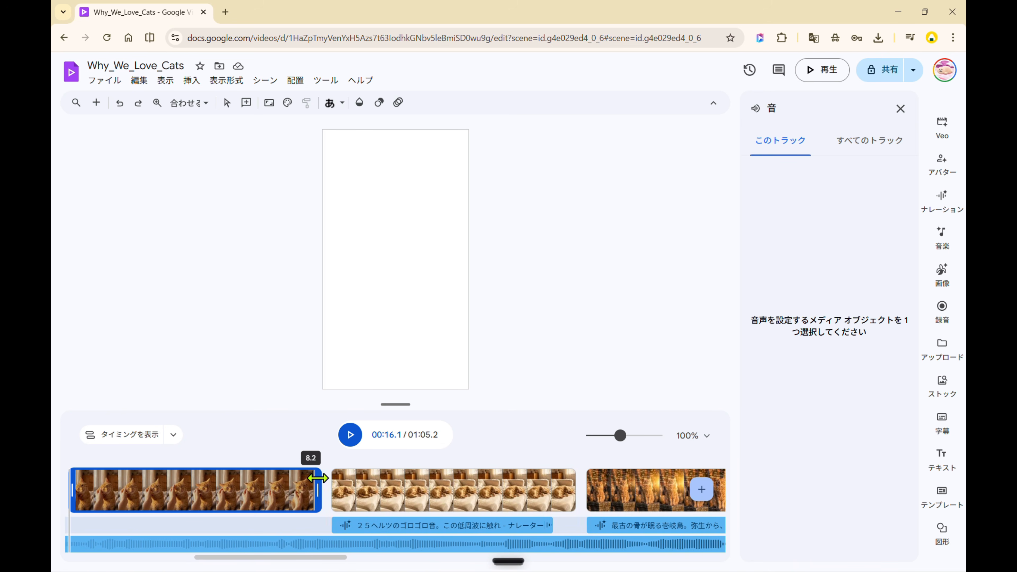
- Trim scene 3 to 8.0 seconds and delete the narrations beginning 最古の骨が眠る壱岐島 and 魅力１位は「存在そのもの」
drag(316, 477, 310, 479)
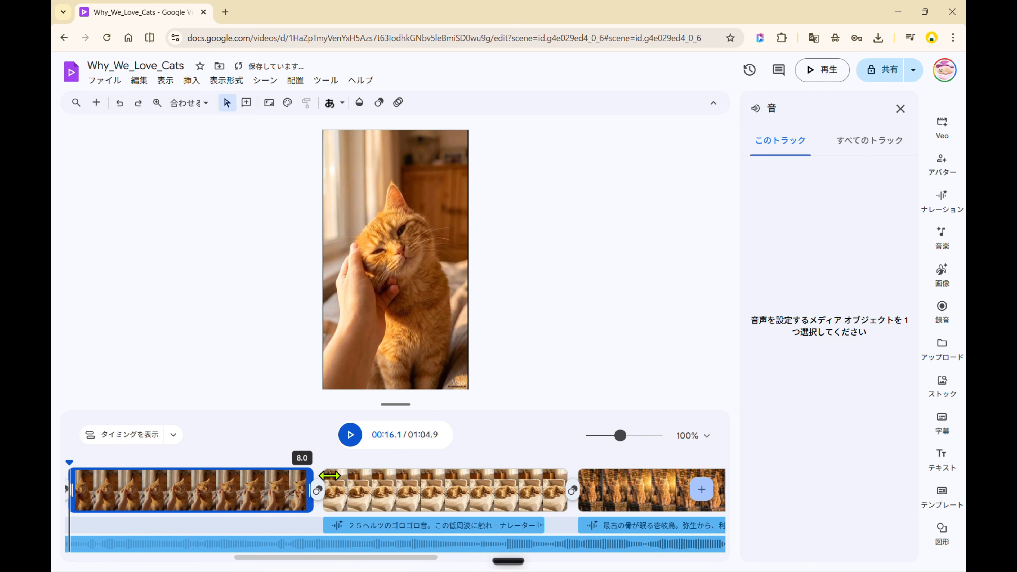
scroll(440, 495, right, 2)
scroll(440, 495, right, 4)
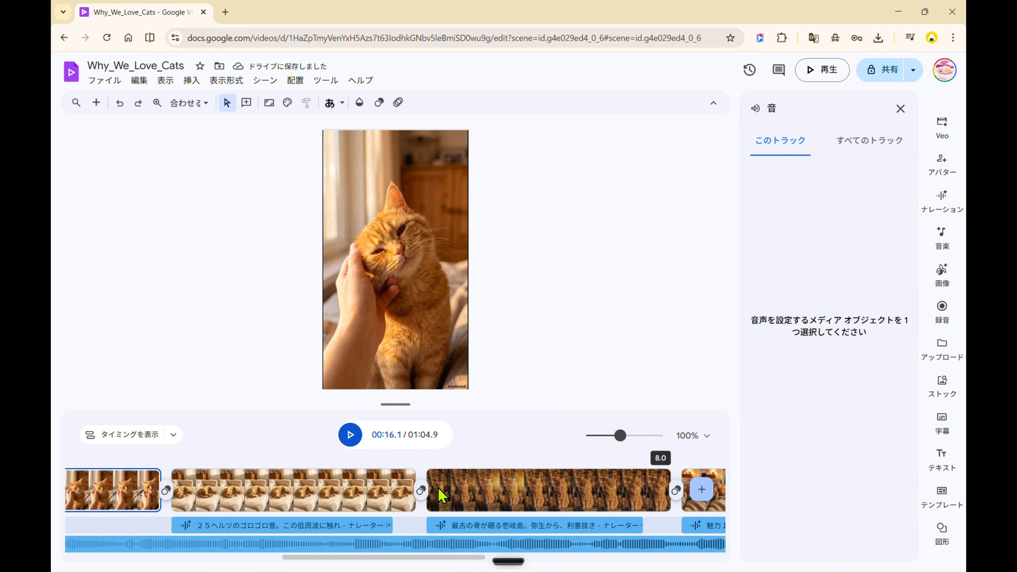
click(447, 522)
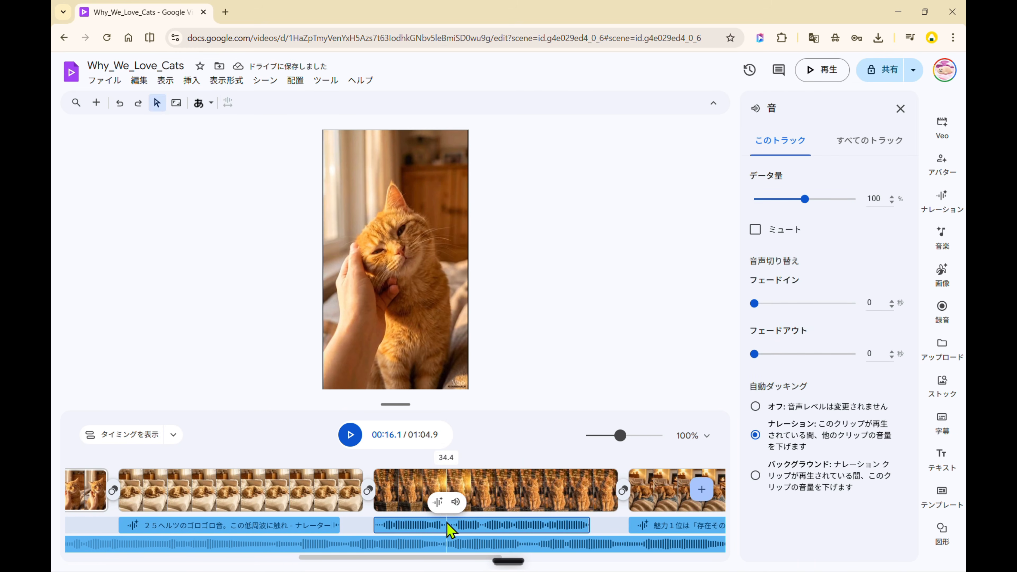
key(Delete)
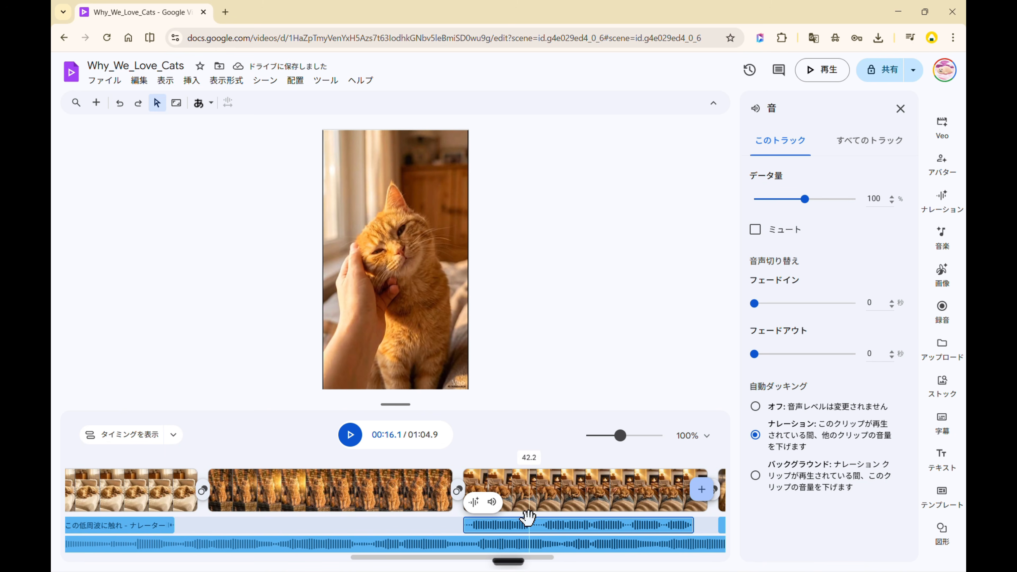
click(548, 505)
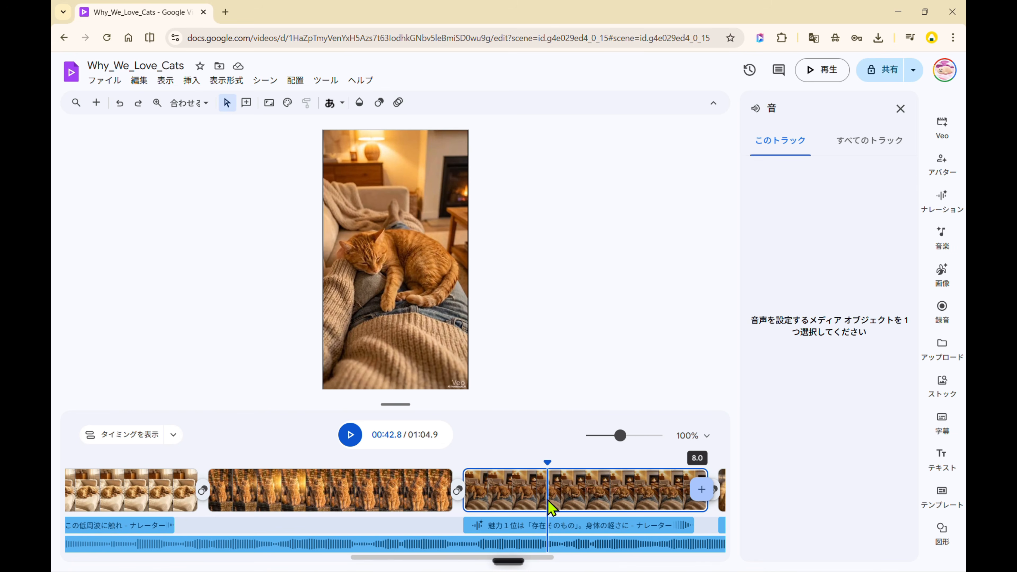
key(Delete)
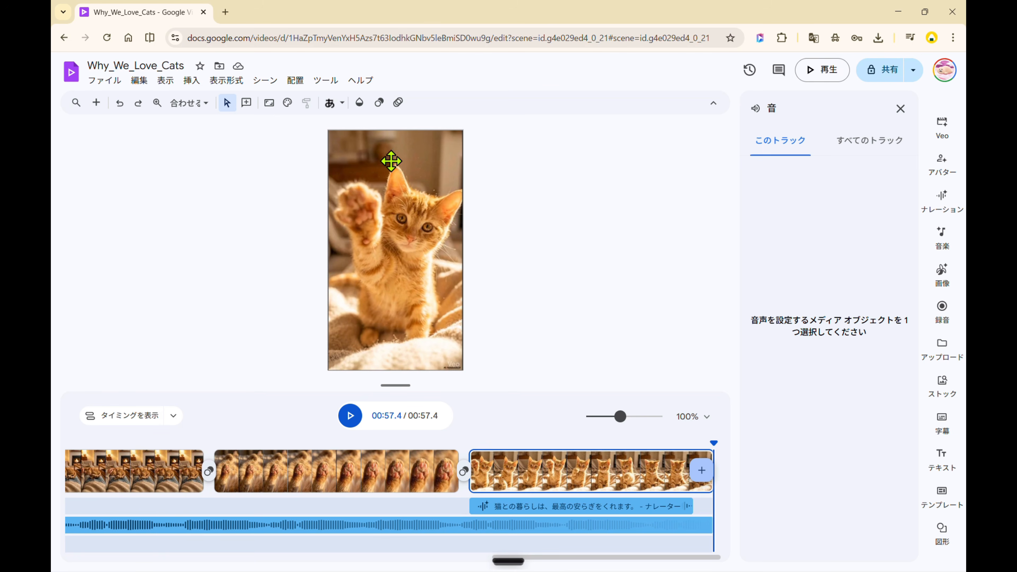
- Download the finished Why_We_Love_Cats video to the device
click(110, 83)
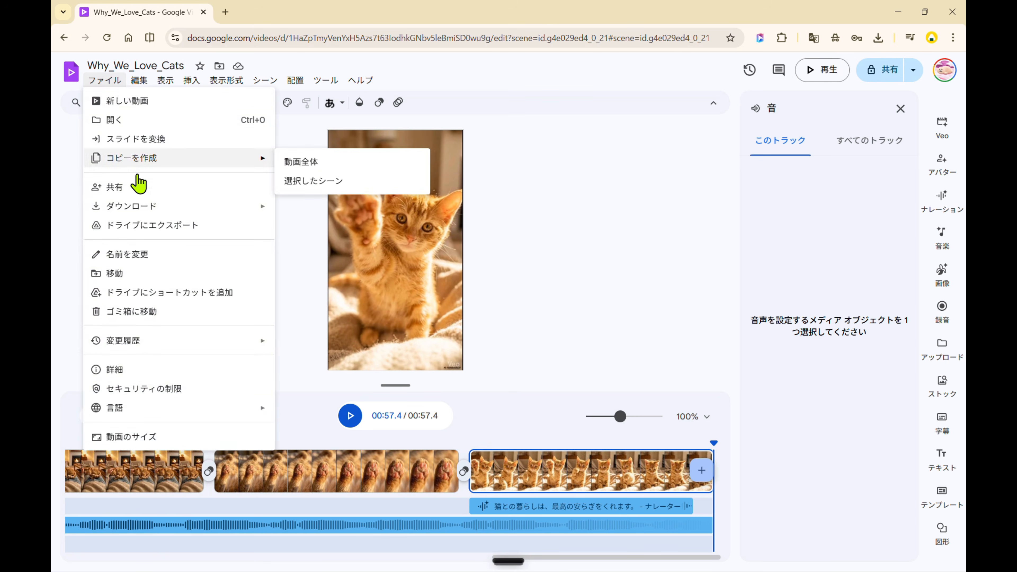
mouse_move(149, 212)
click(300, 212)
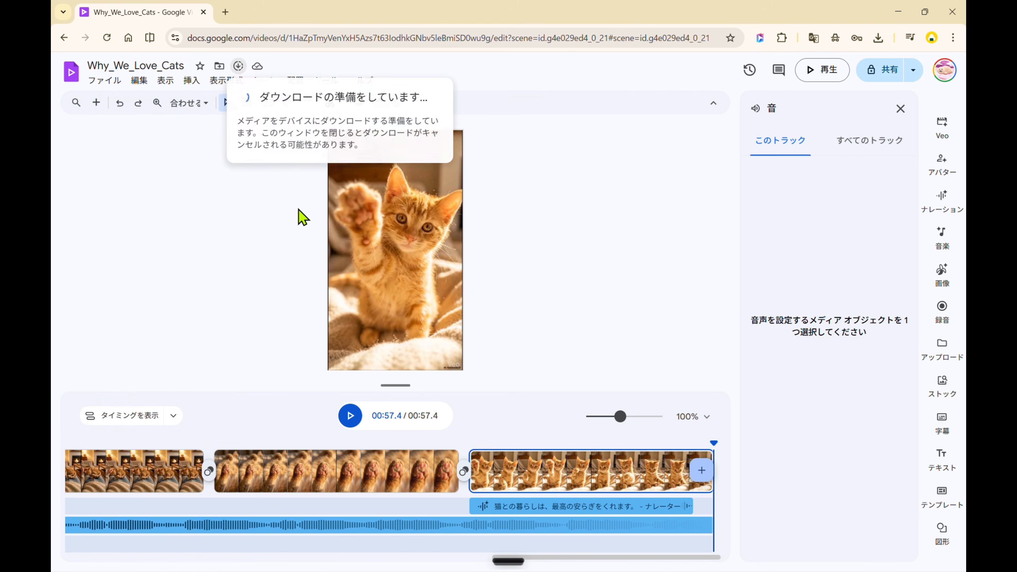